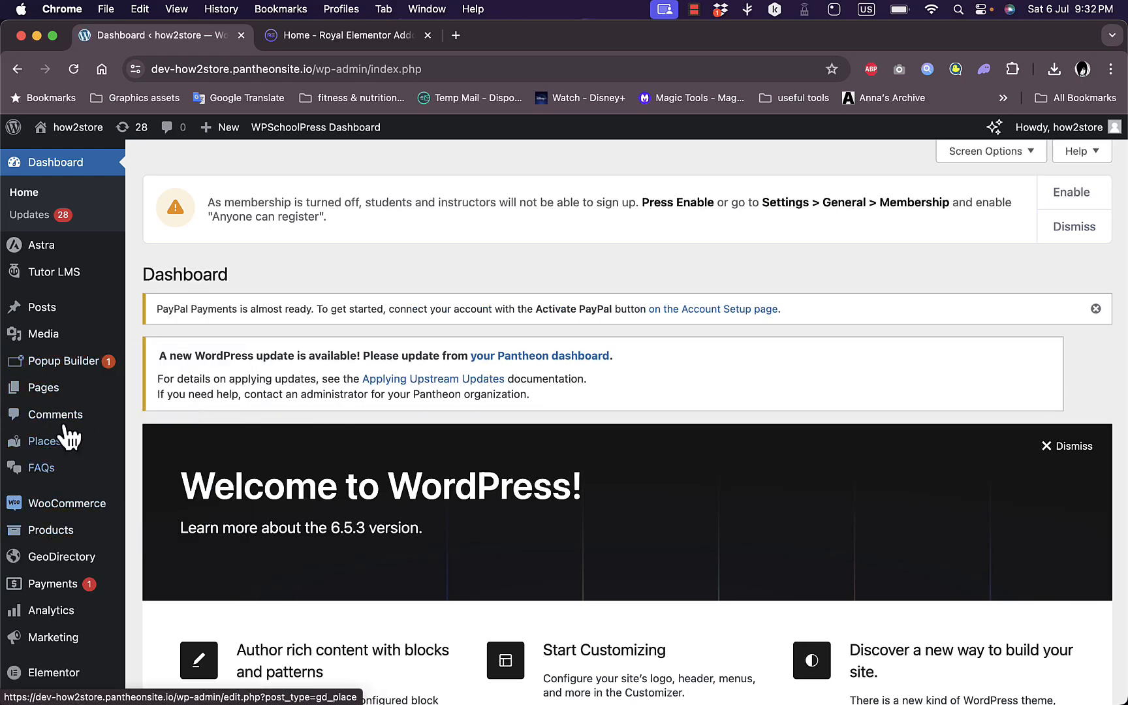
Create a new navigation menu named "test menu" in the site's appearance settings
scroll(64, 421, "down", 1)
scroll(69, 428, "down", 5)
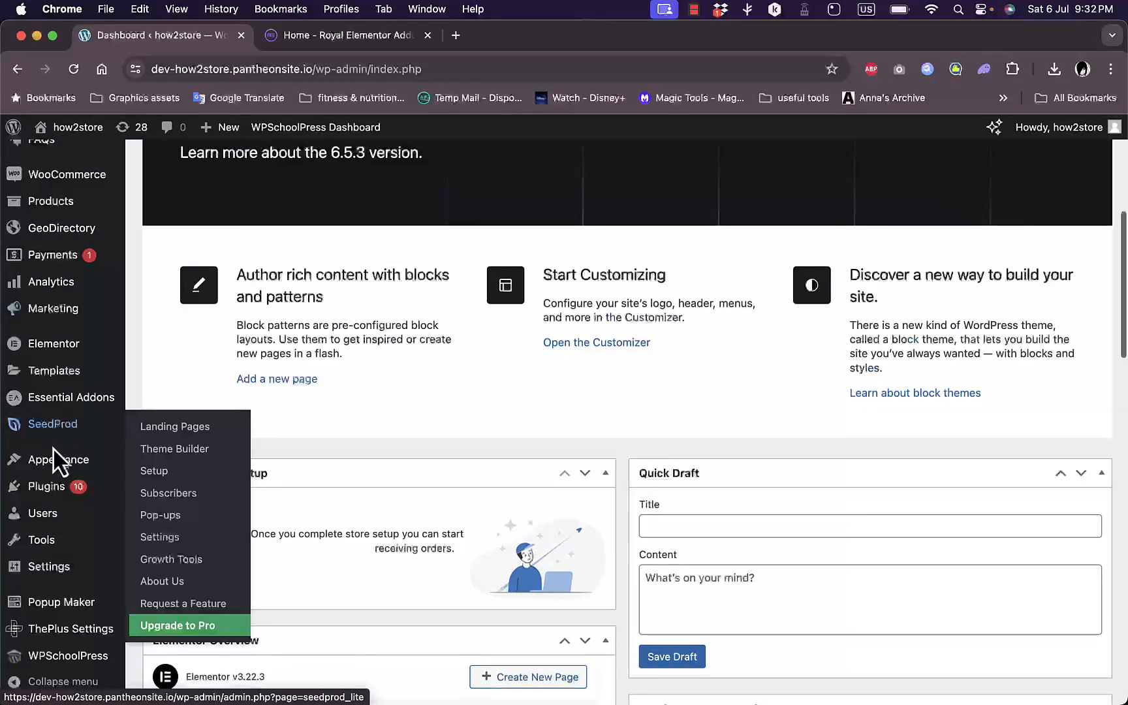
mouse_move(58, 460)
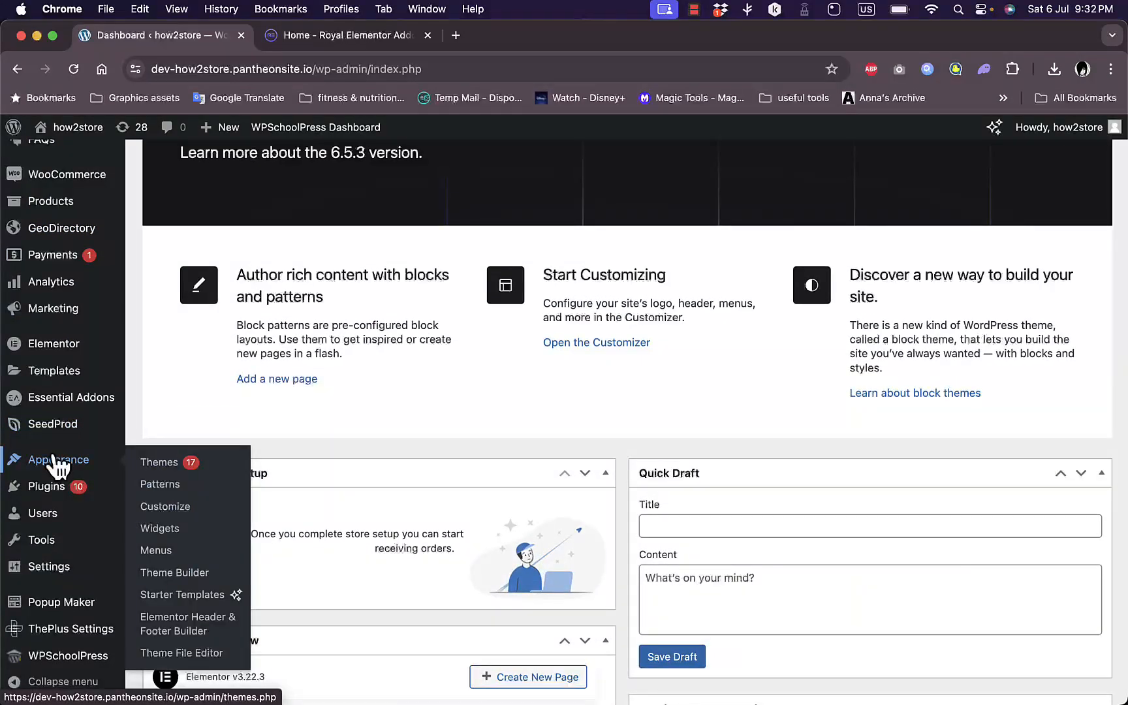
left_click(157, 550)
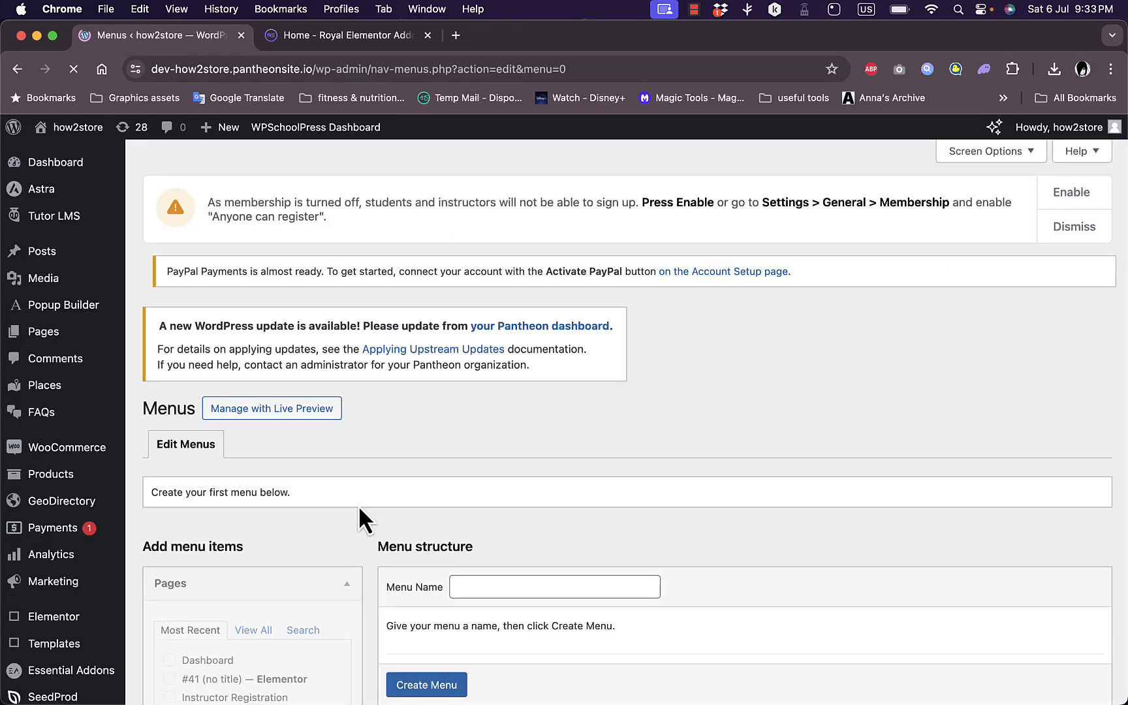
scroll(532, 561, "down", 5)
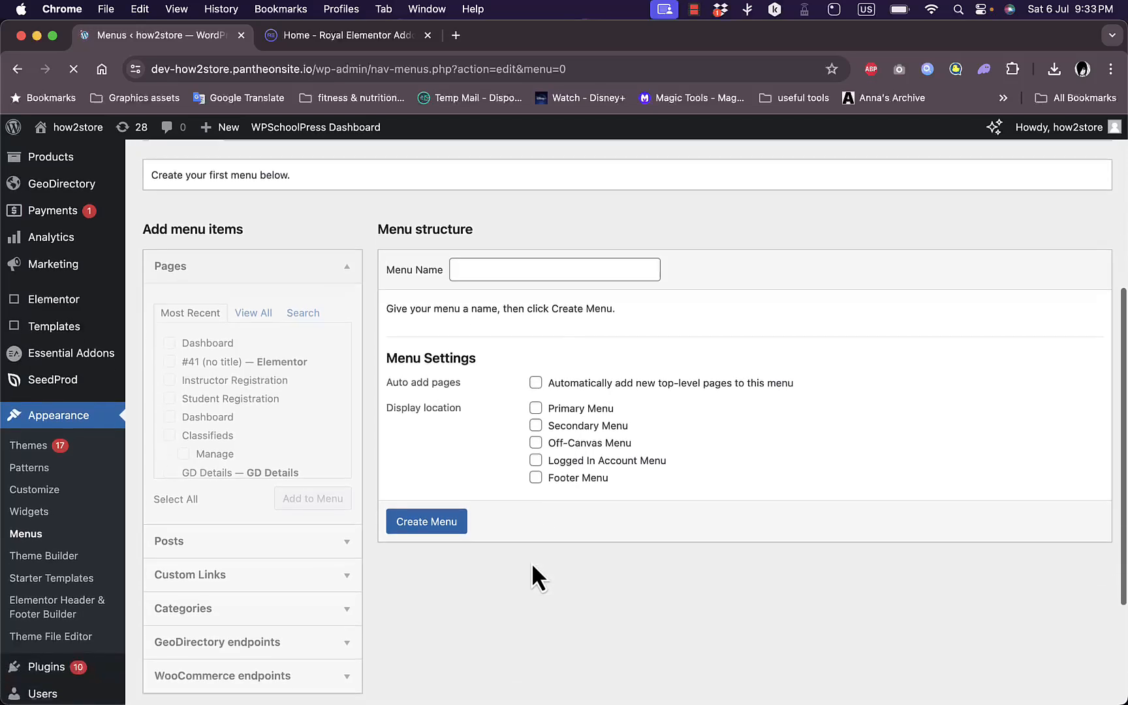
left_click(528, 293)
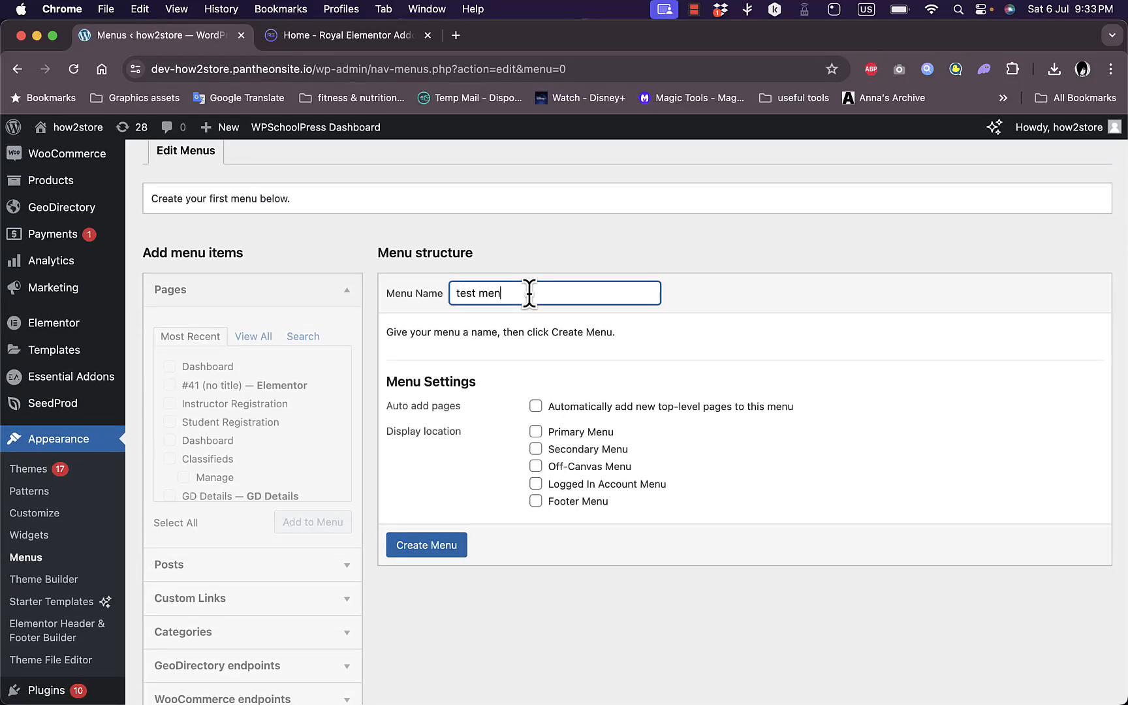
left_click(449, 548)
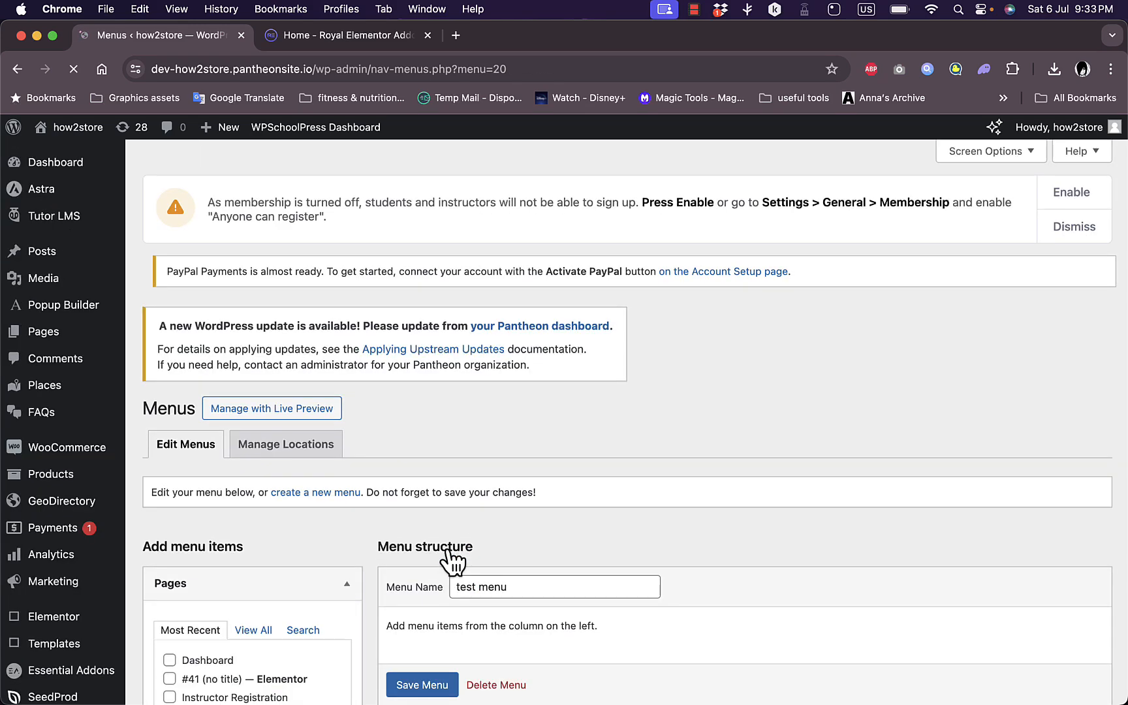
scroll(513, 511, "down", 10)
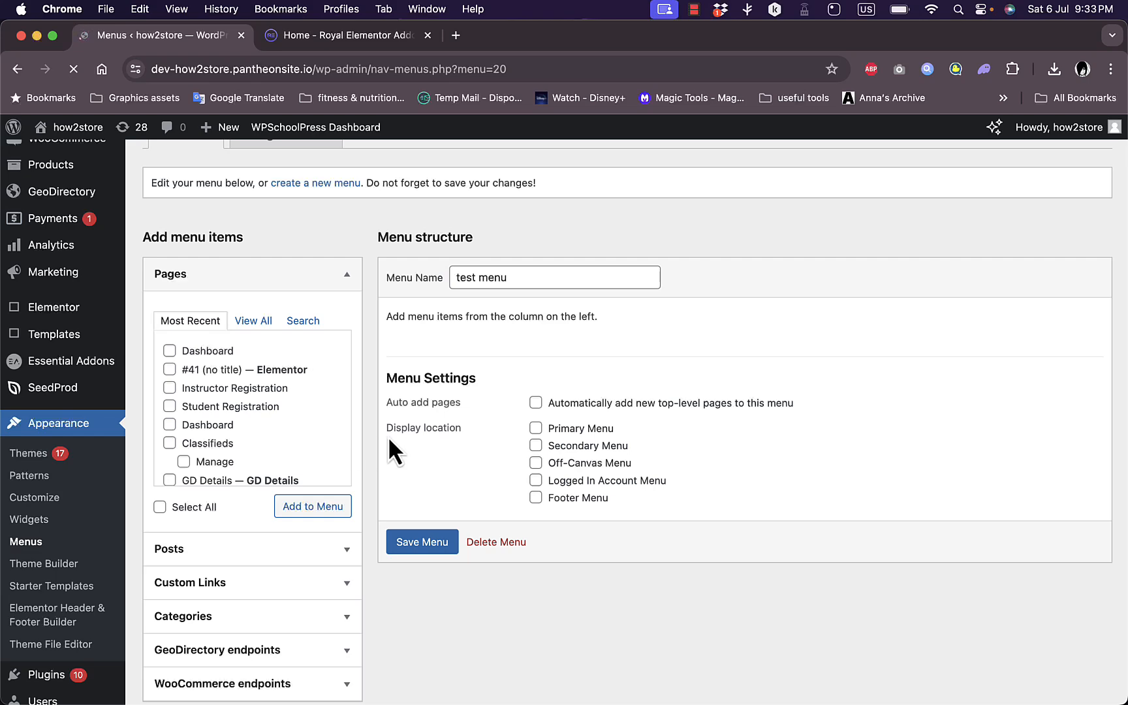
scroll(396, 450, "down", 3)
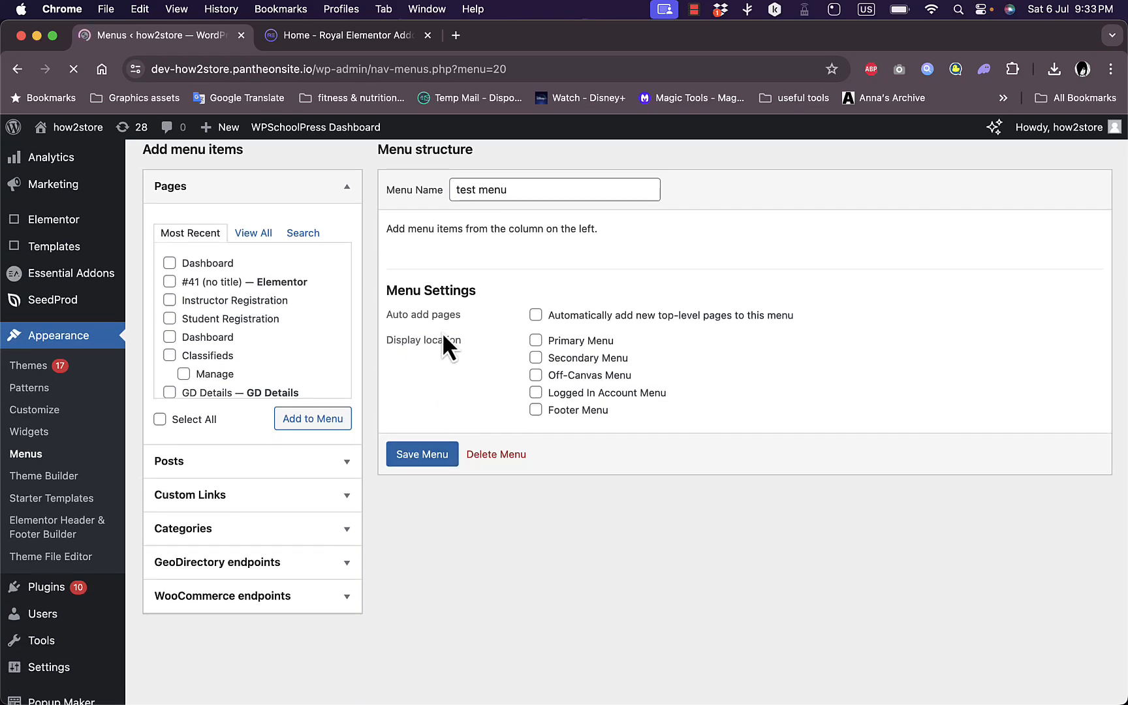
scroll(441, 332, "down", 2)
scroll(441, 332, "up", 8)
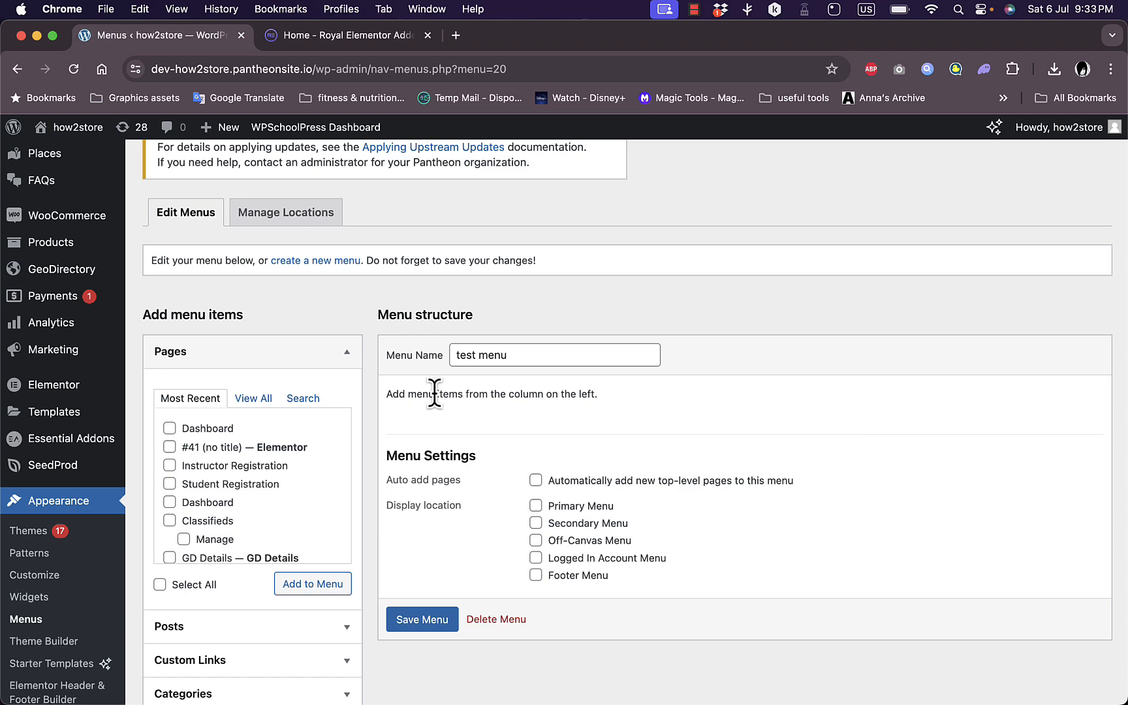
Open the page for adding new plugins and search it by keyword for "elementor"
mouse_move(59, 395)
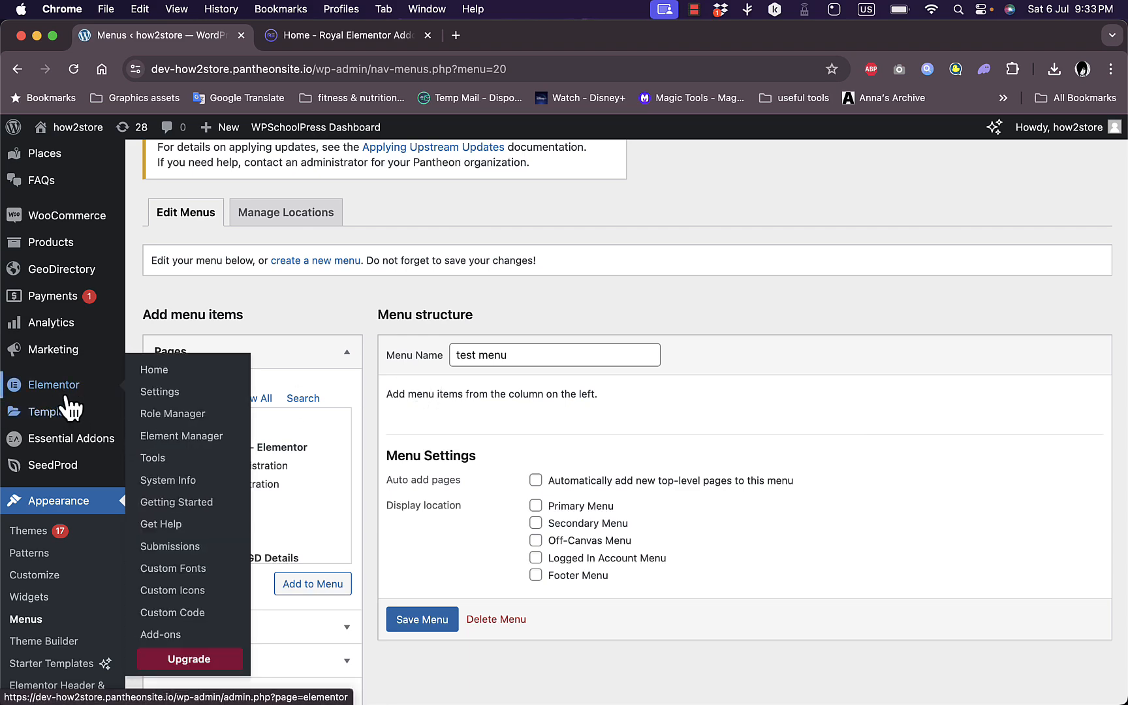
scroll(65, 594, "down", 3)
mouse_move(57, 630)
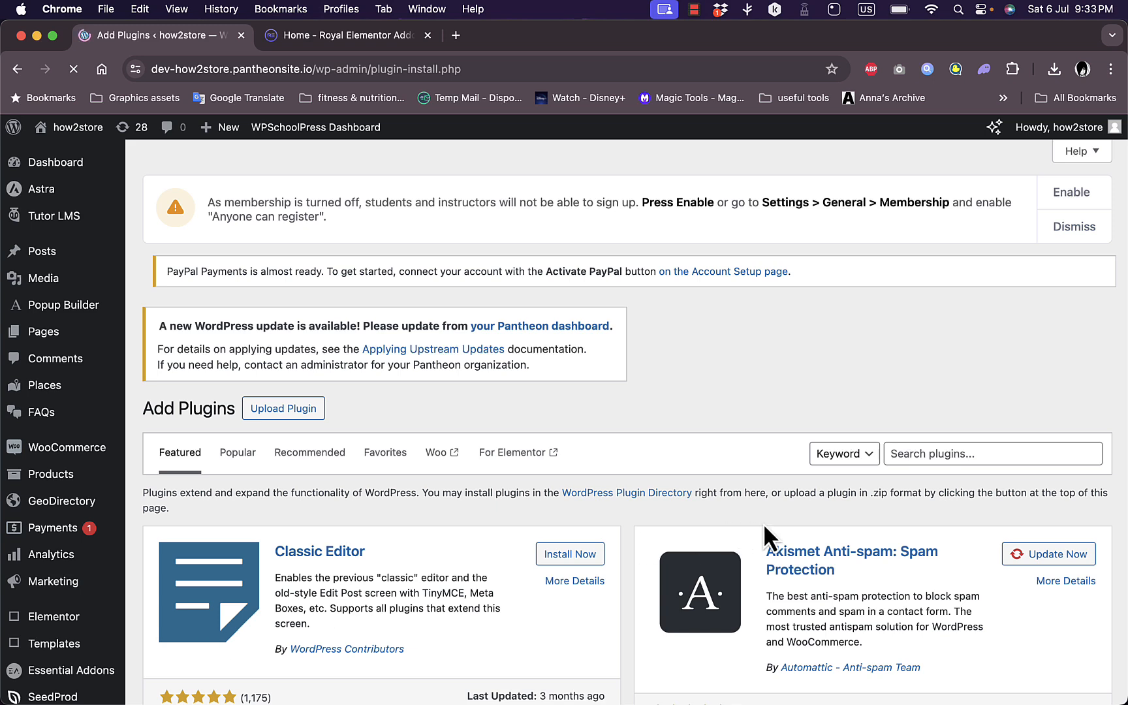
left_click(908, 457)
type("elemen")
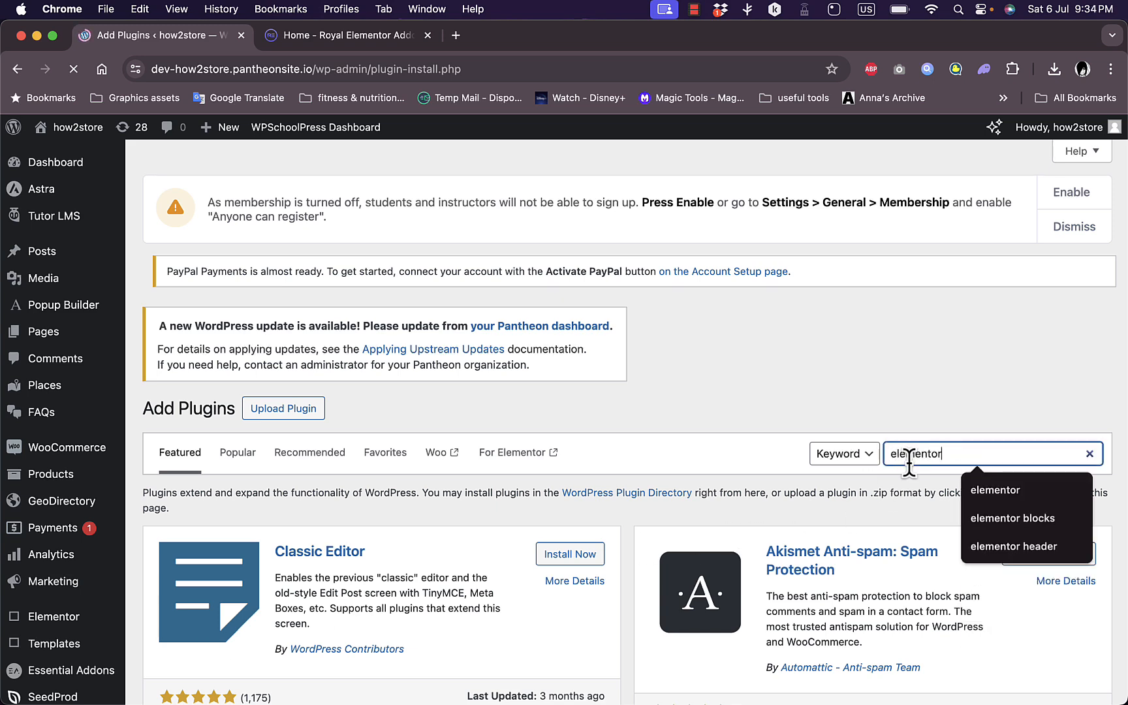
type("tor")
key("Return")
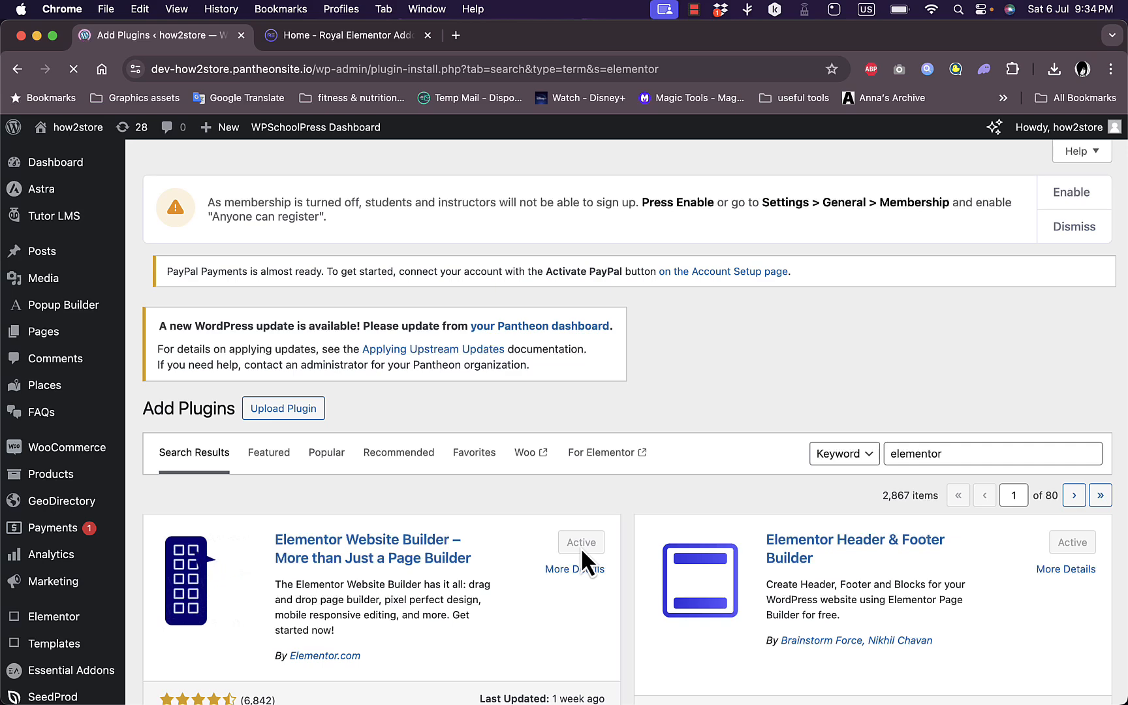
Install and activate the Royal Elementor Addons and Templates plugin from the search results
scroll(581, 547, "down", 5)
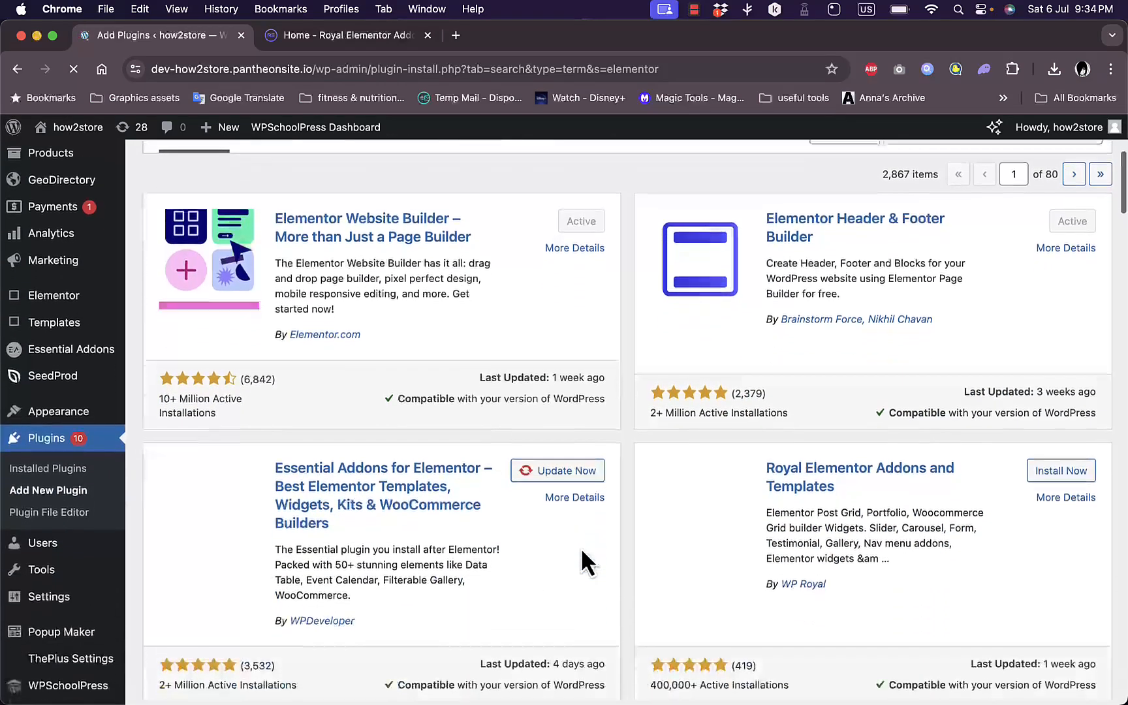
scroll(580, 546, "down", 2)
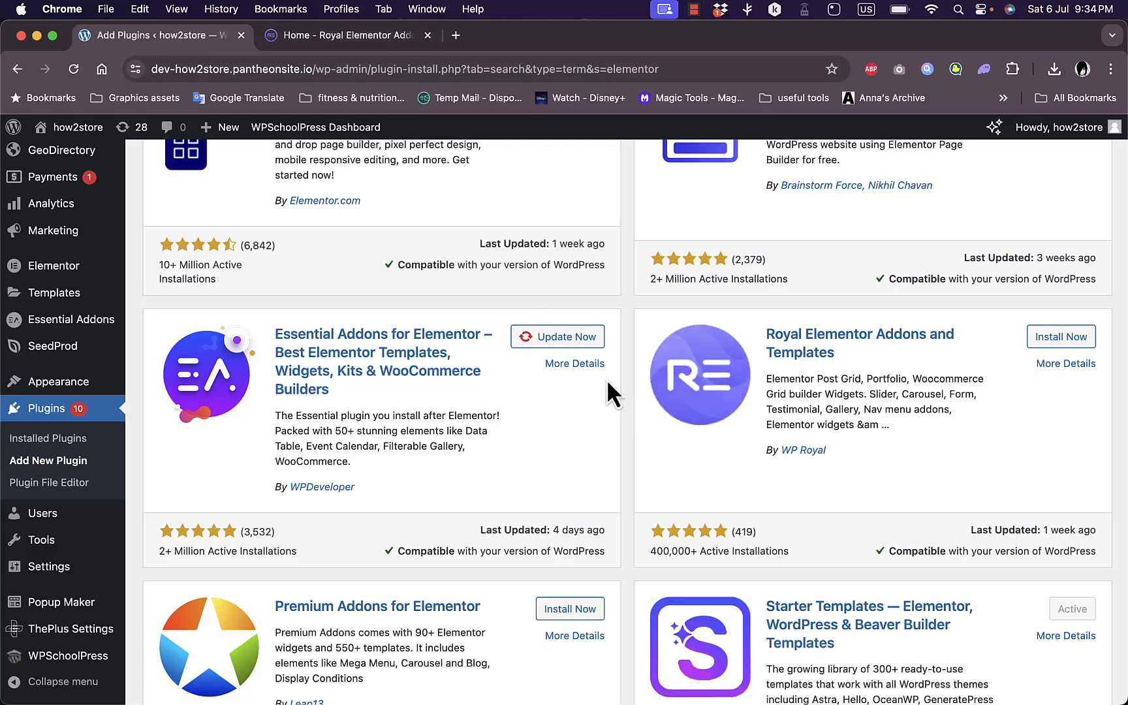
scroll(565, 322, "up", 1)
scroll(566, 322, "up", 10)
scroll(566, 321, "down", 5)
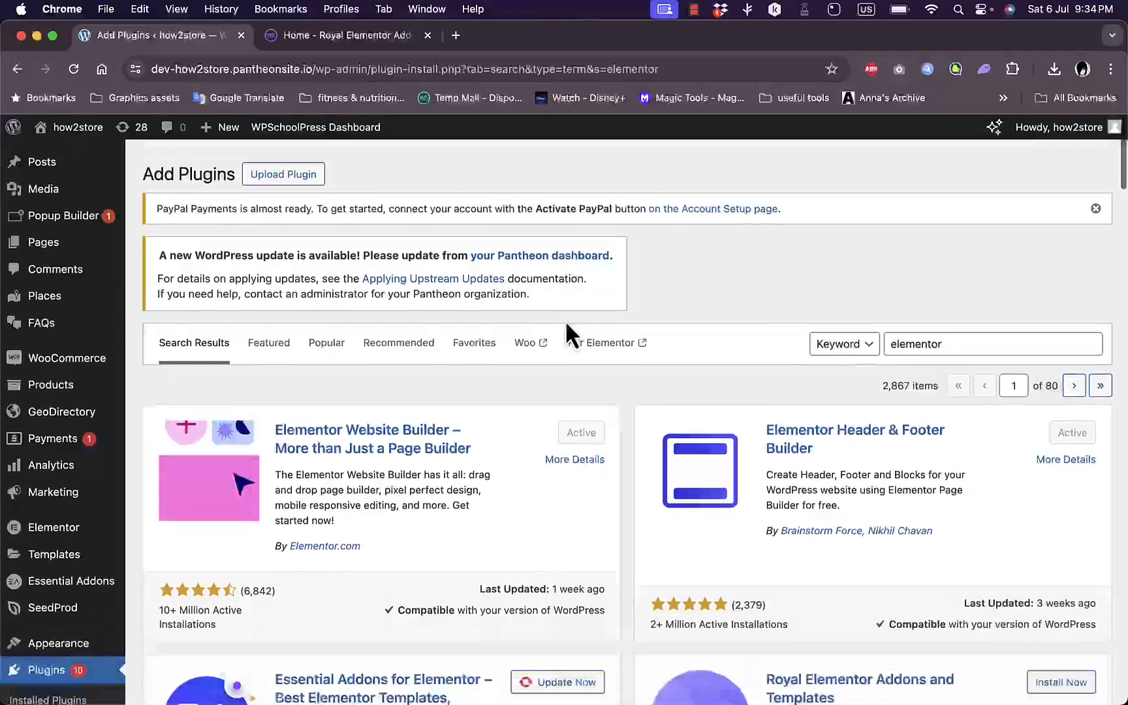
scroll(501, 380, "down", 5)
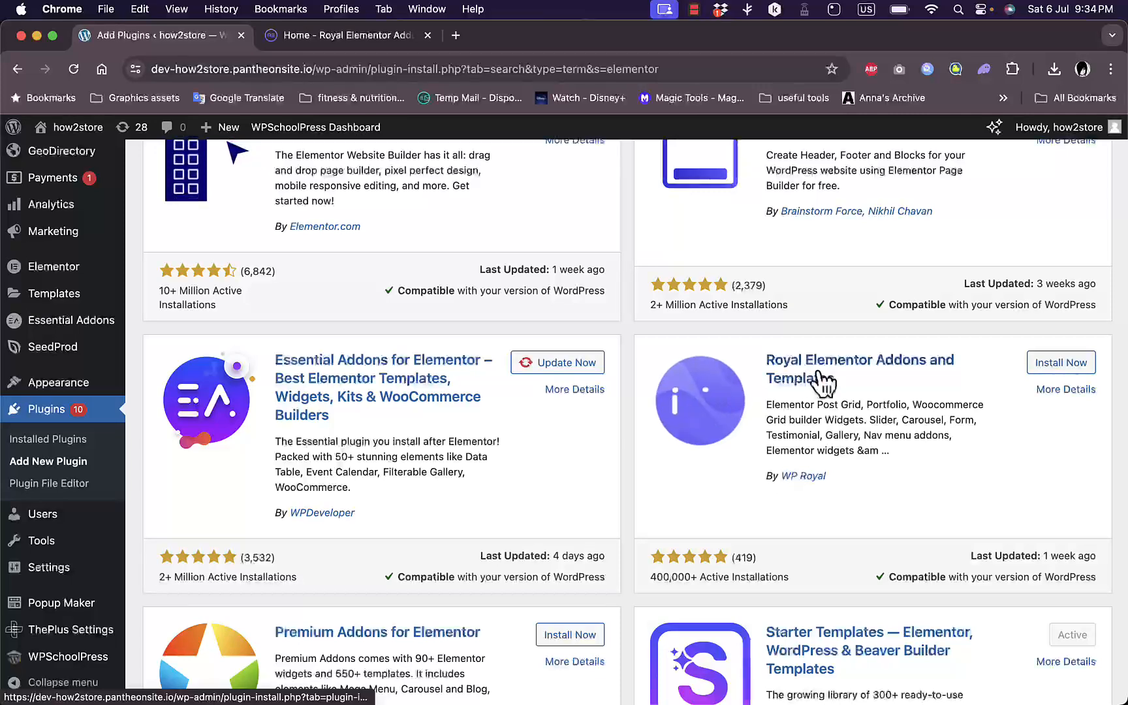
left_click(1043, 367)
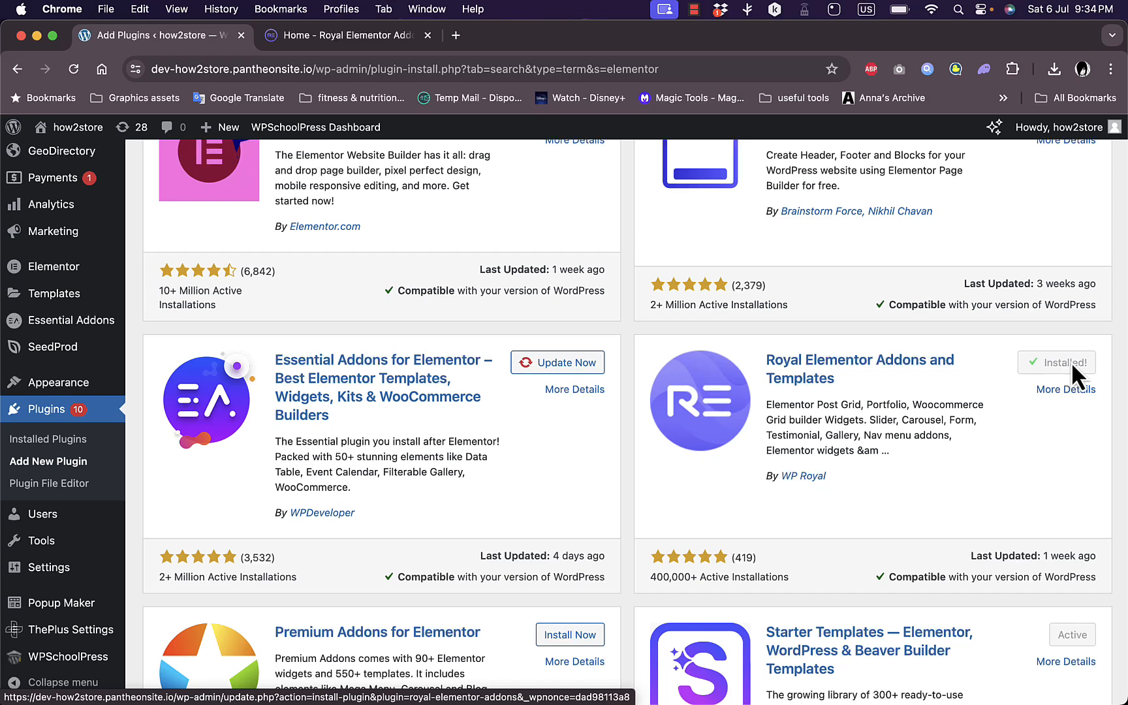
left_click(1074, 367)
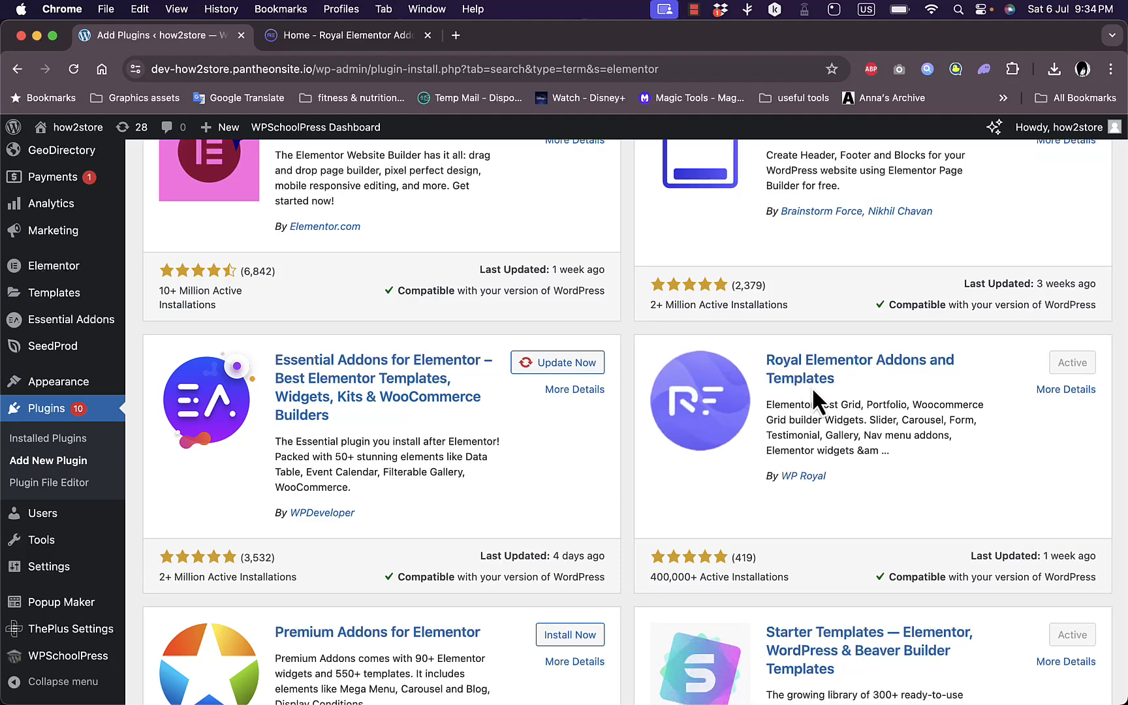
Look over the Royal Elementor Addons website's feature list, widget overview and plugin download option
left_click(340, 46)
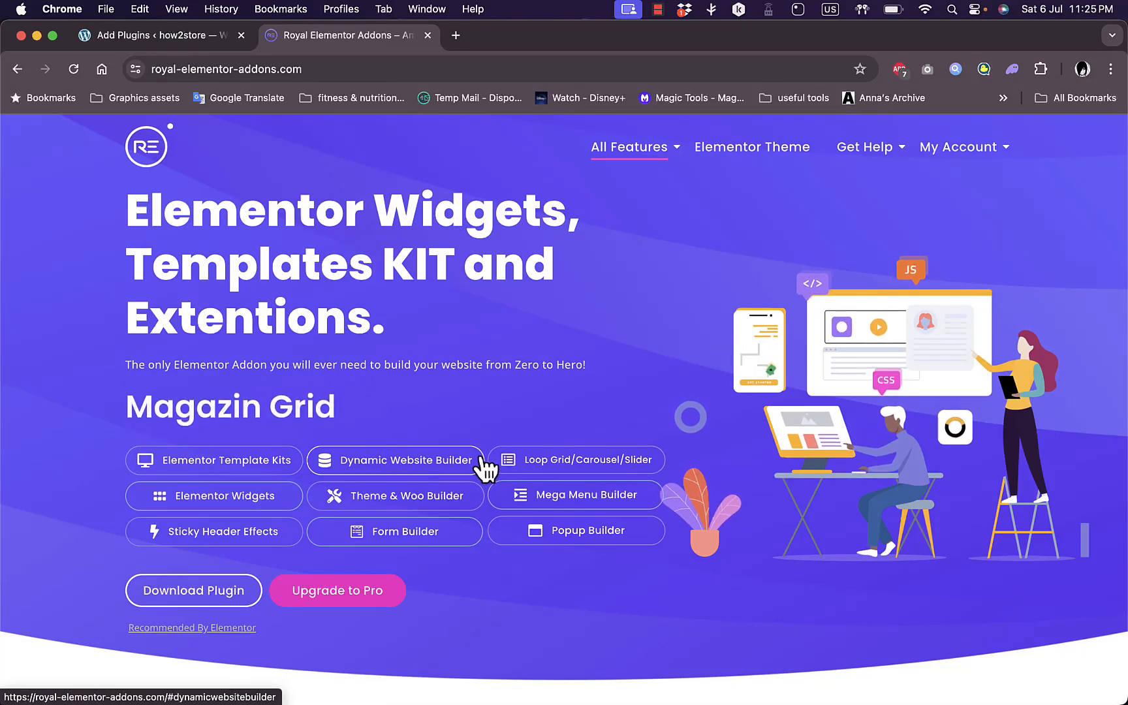
scroll(534, 356, "down", 5)
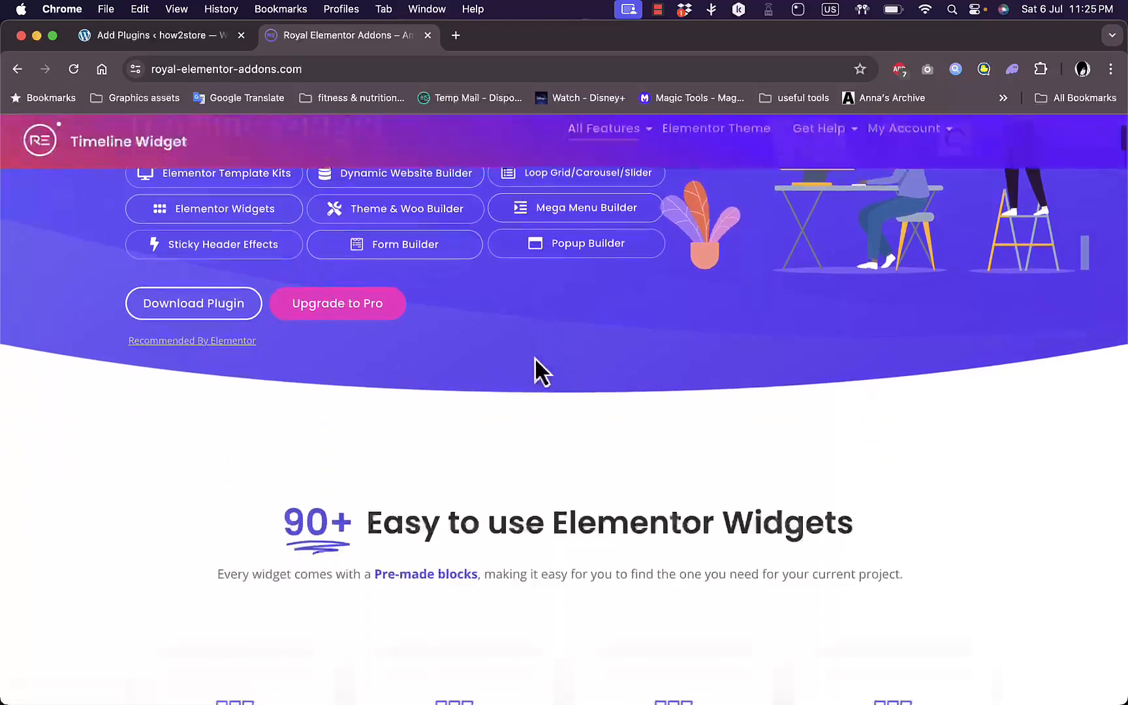
scroll(535, 357, "down", 10)
scroll(535, 357, "up", 5)
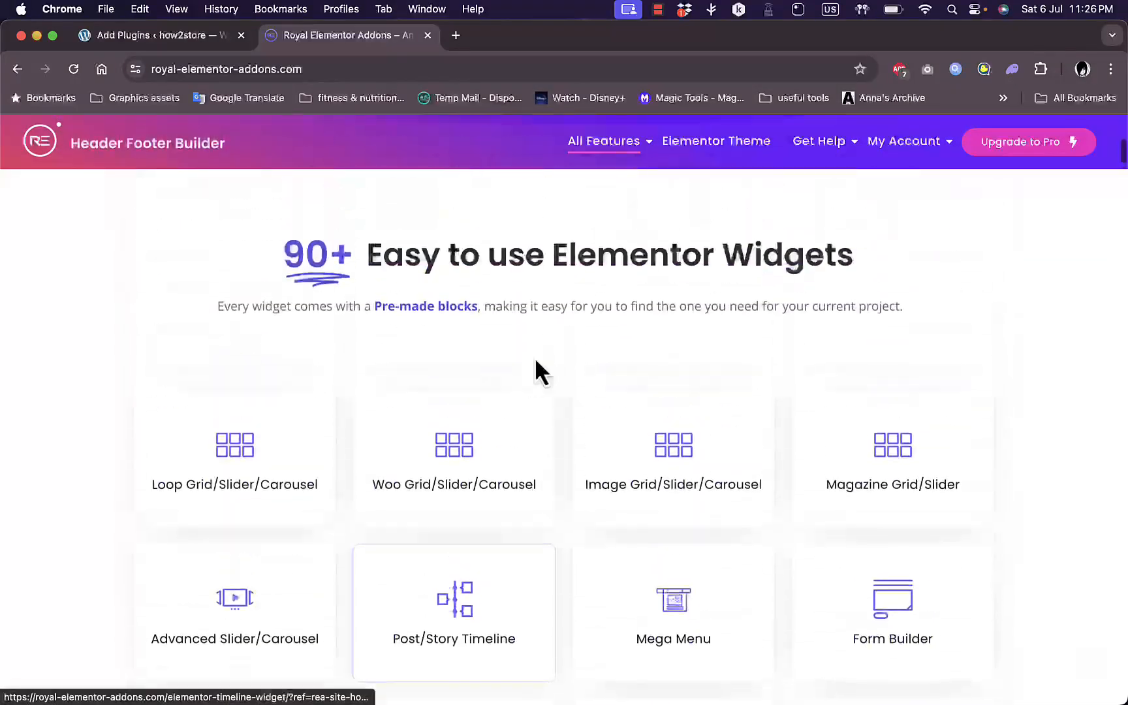
scroll(534, 357, "up", 7)
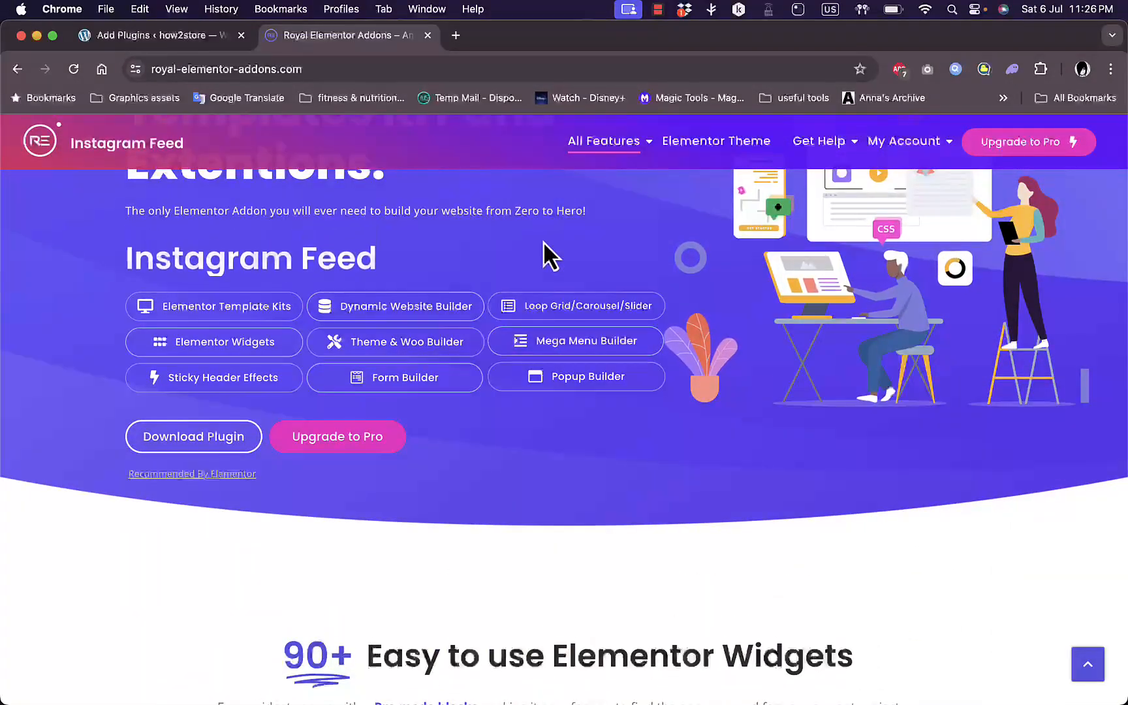
scroll(543, 240, "up", 3)
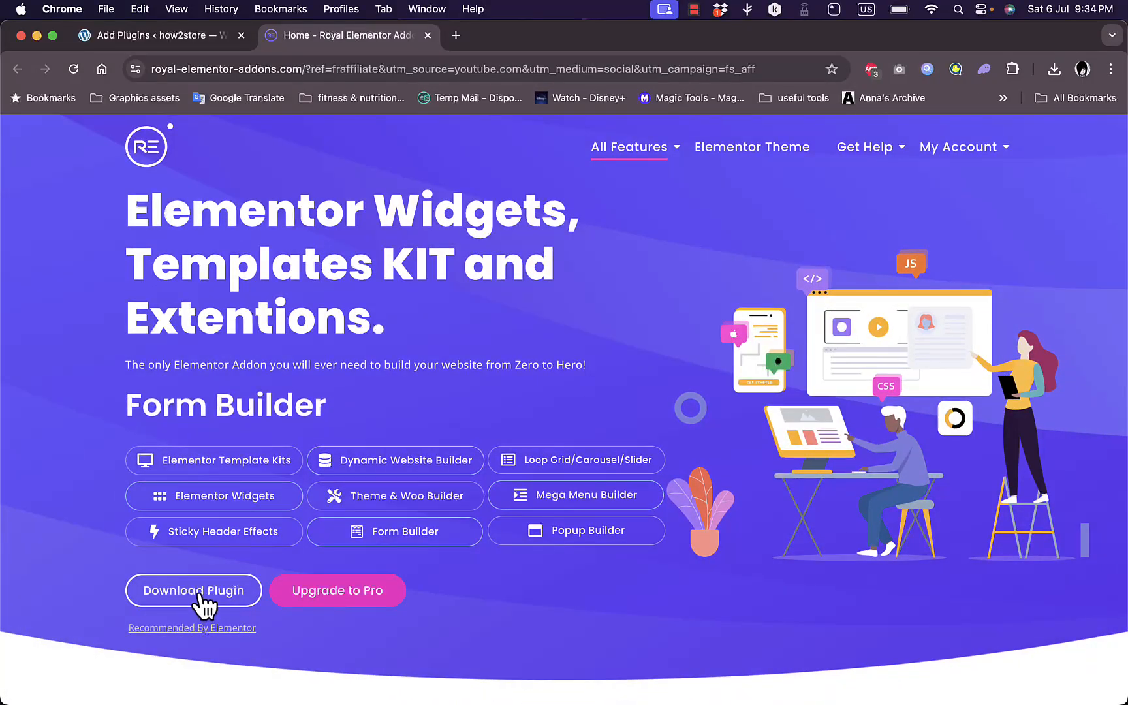
Back in the WordPress admin, choose the Royal Elementor Addons 1.3.979 zip from Downloads as the plugin file to upload
left_click(163, 42)
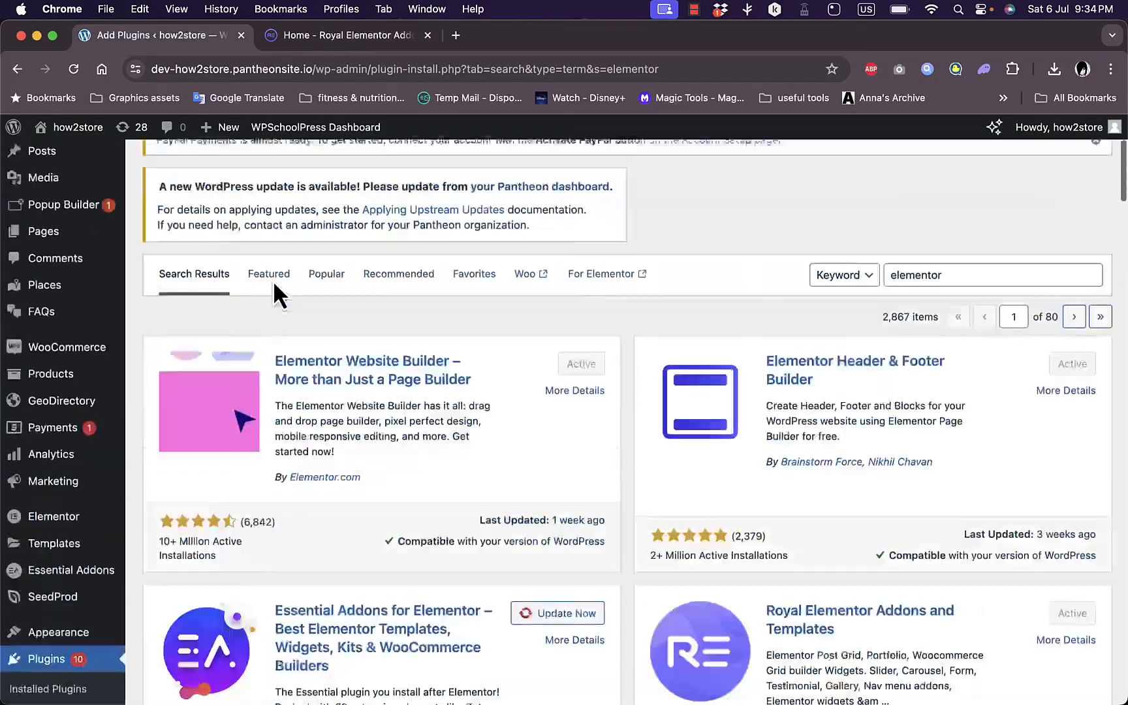
scroll(274, 285, "down", 5)
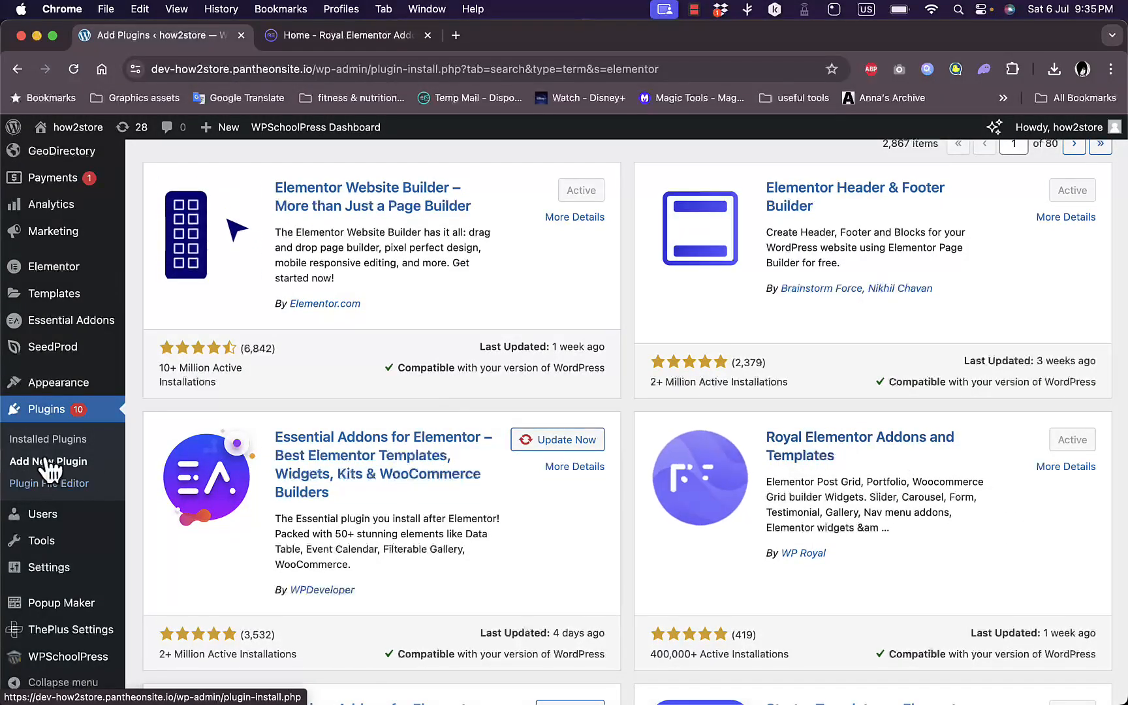
scroll(814, 449, "up", 5)
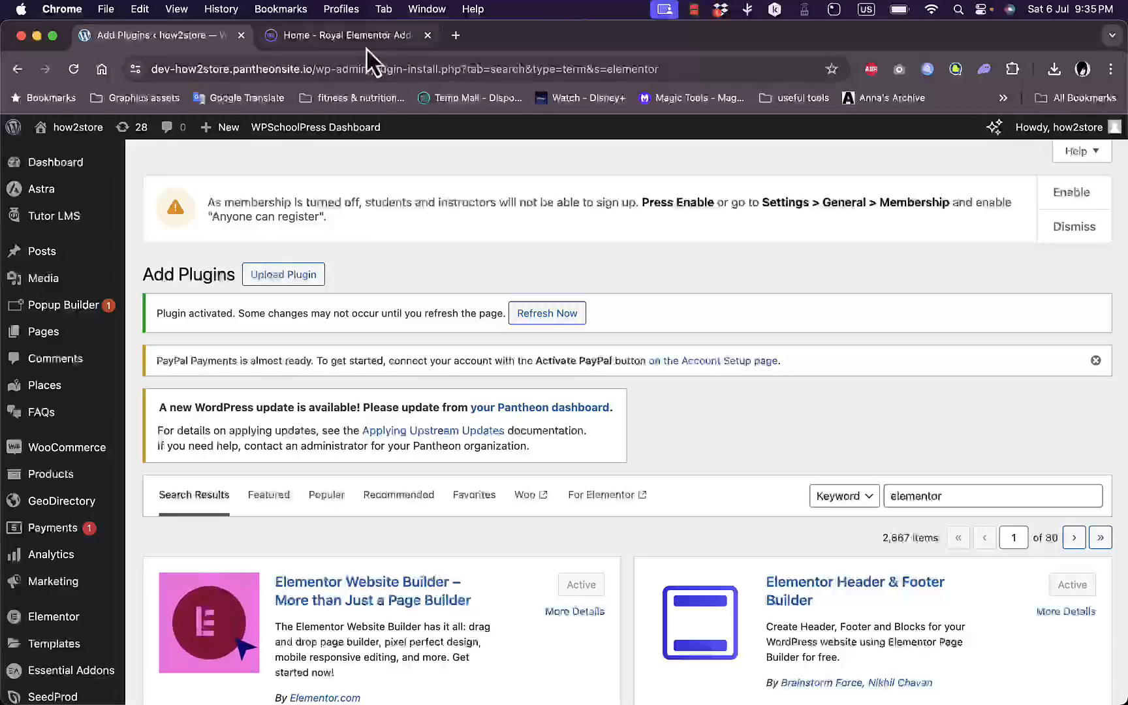
left_click(295, 285)
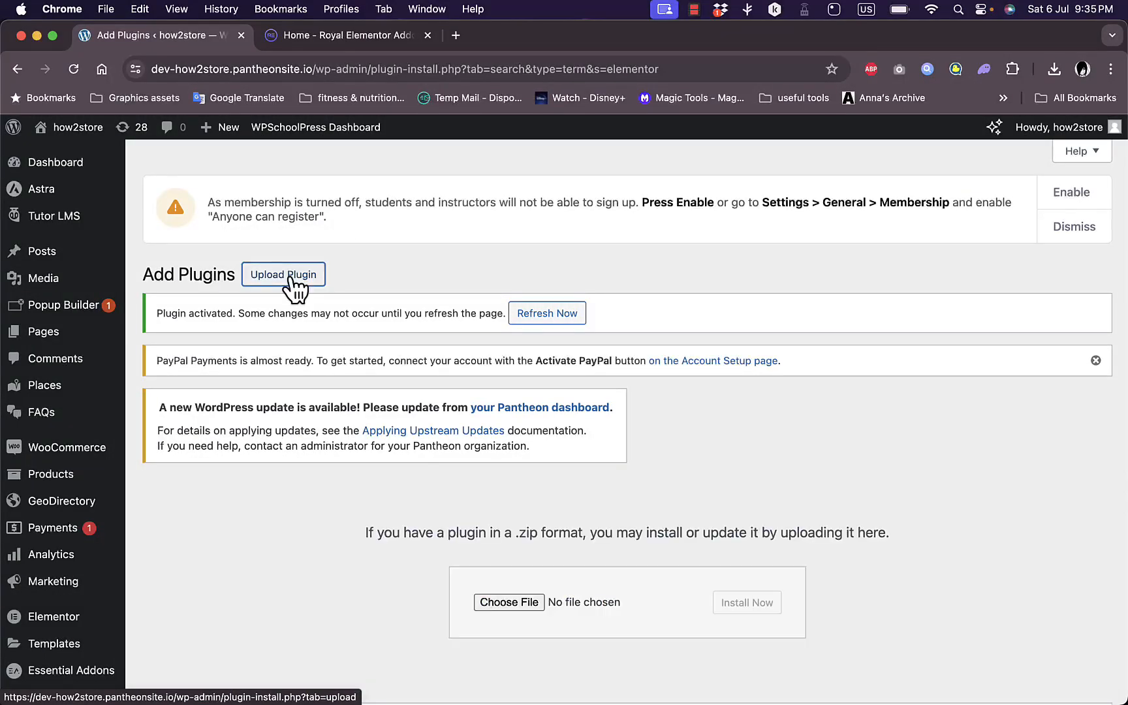
left_click(509, 603)
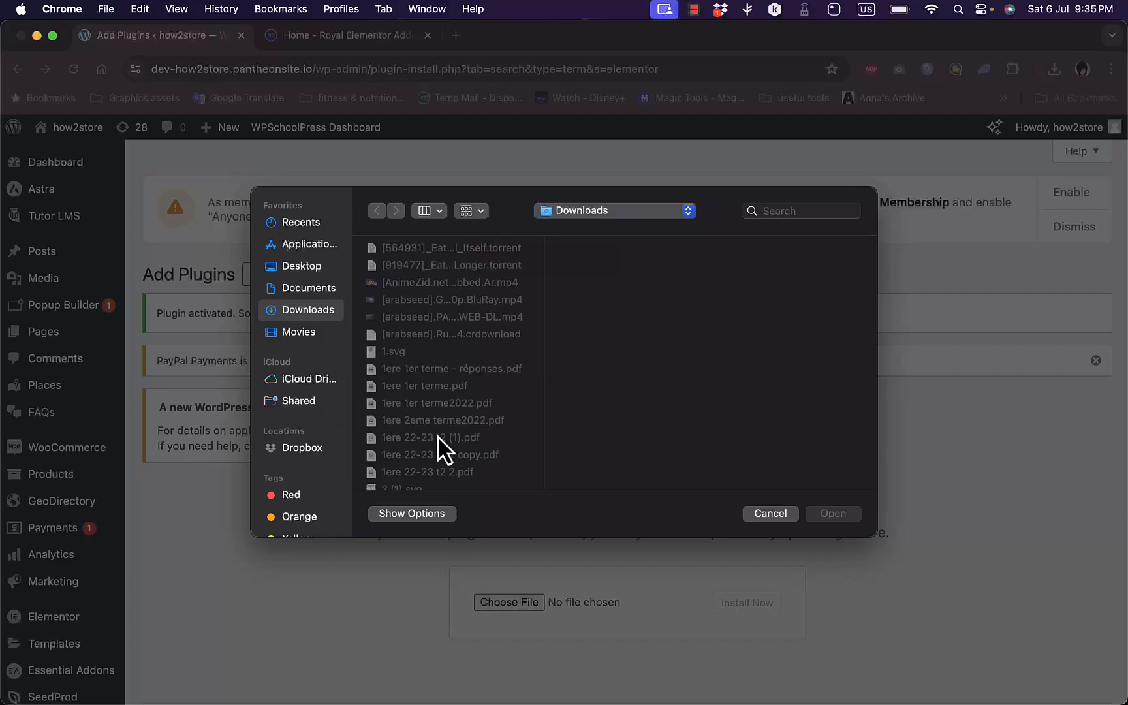
scroll(437, 444, "down", 5)
scroll(437, 435, "down", 15)
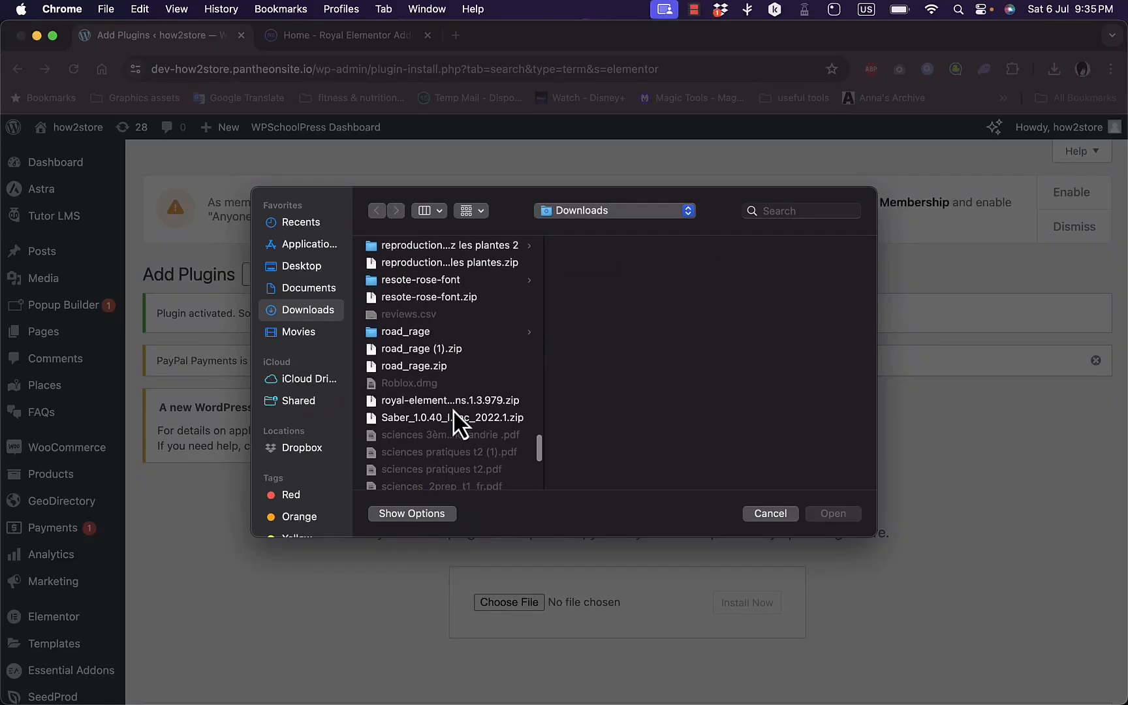
left_click(450, 400)
left_click(834, 515)
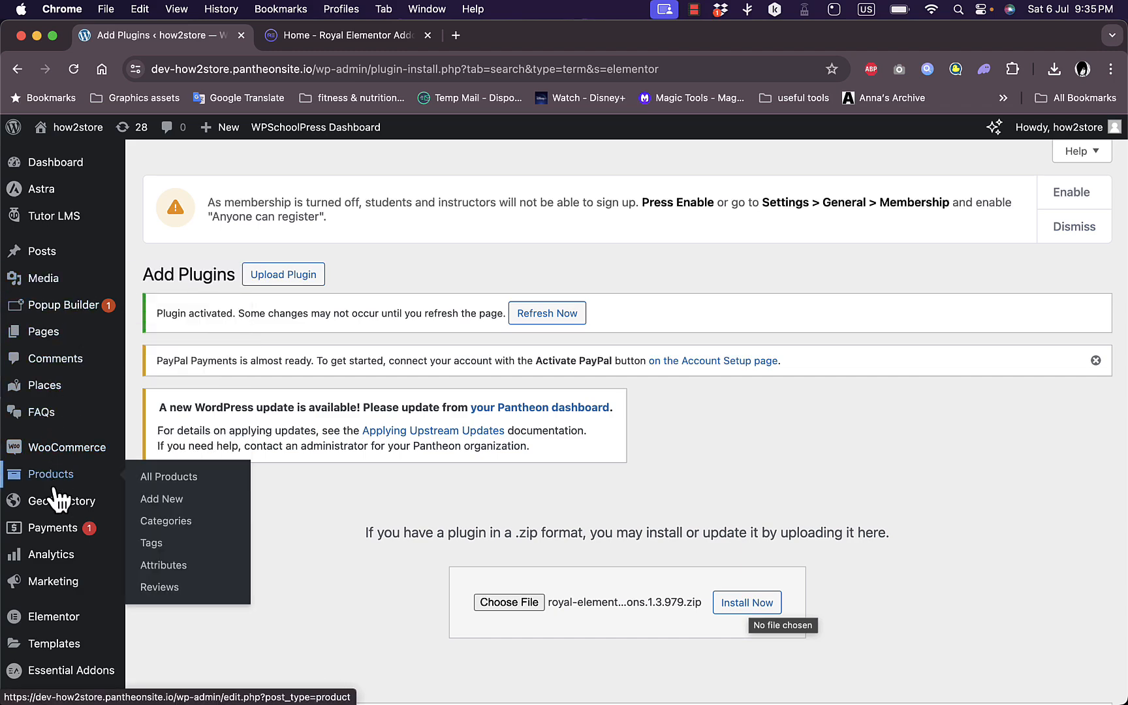
Create a new page and open it for editing with Elementor
scroll(57, 496, "down", 3)
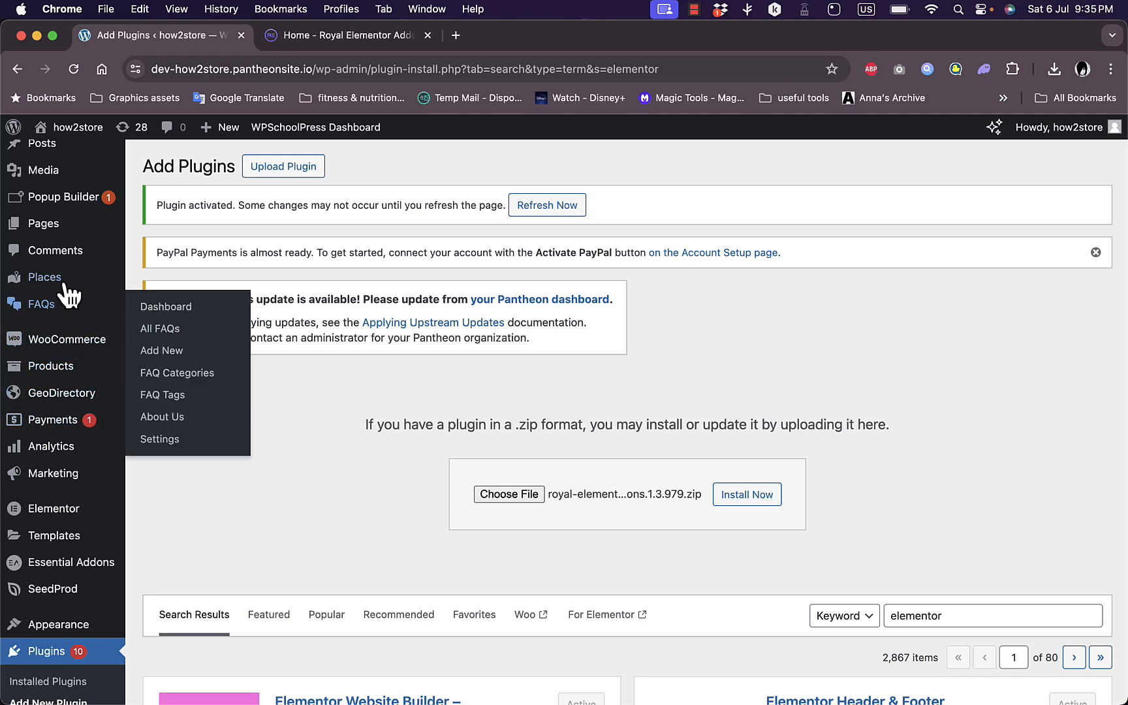
mouse_move(68, 239)
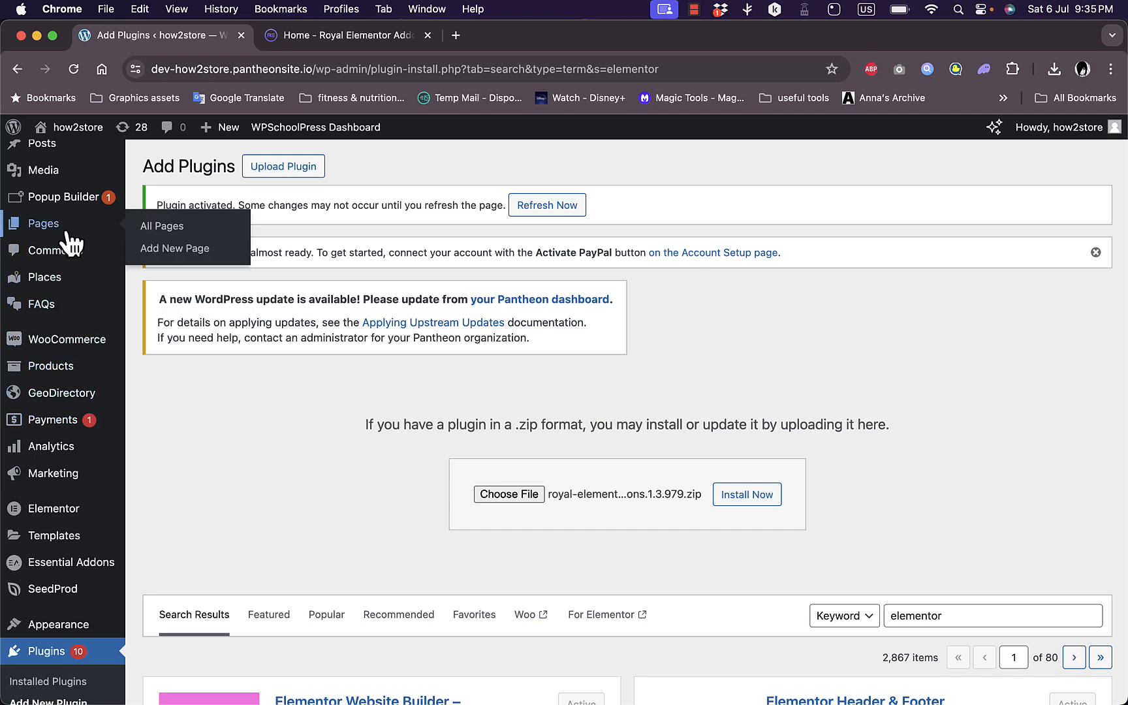
left_click(175, 249)
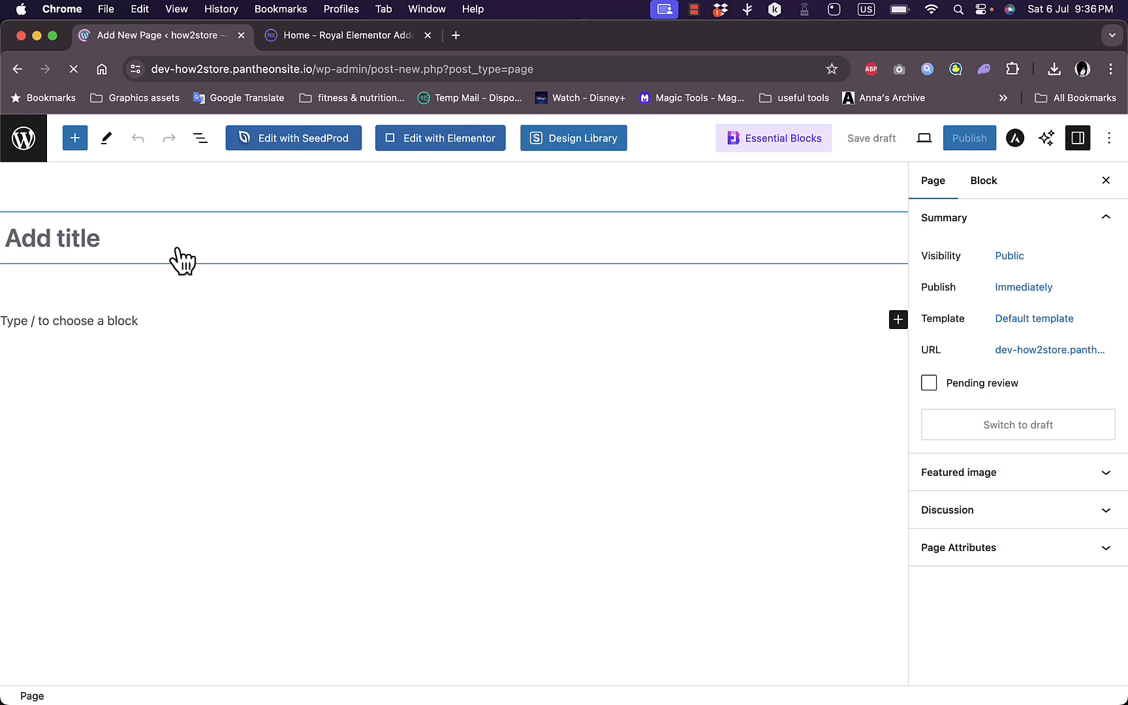
left_click(461, 140)
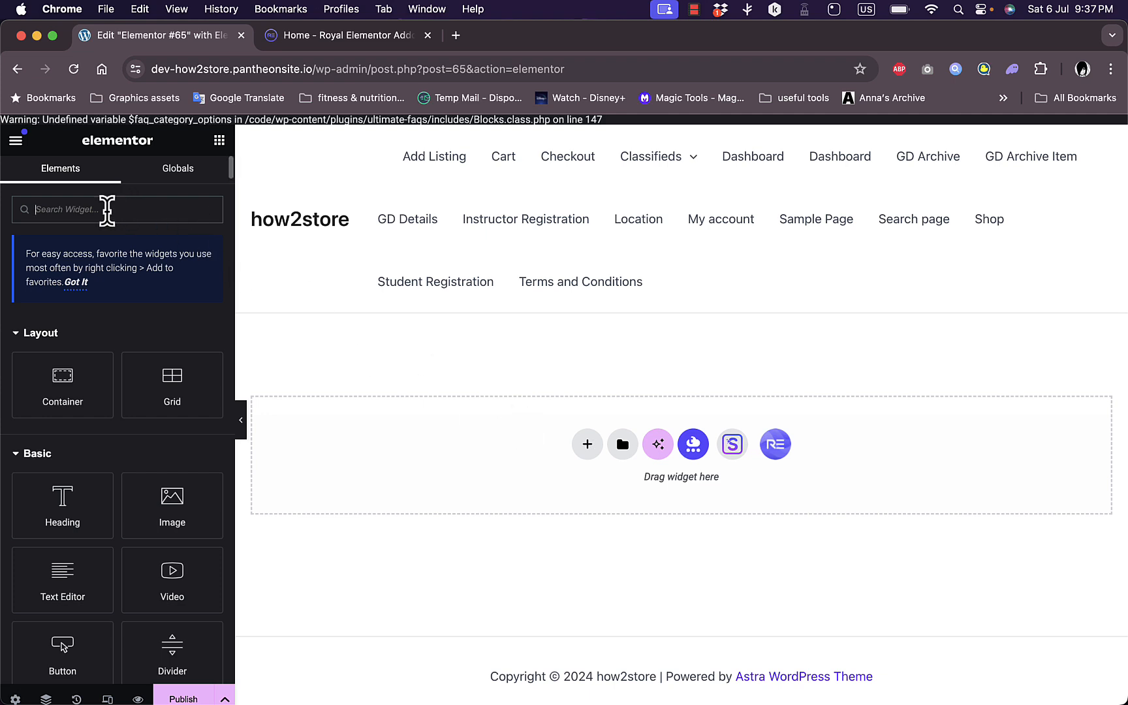
Search the widgets for "menu" and add the Royal Addons Mega Menu widget to the blank page
type("menu")
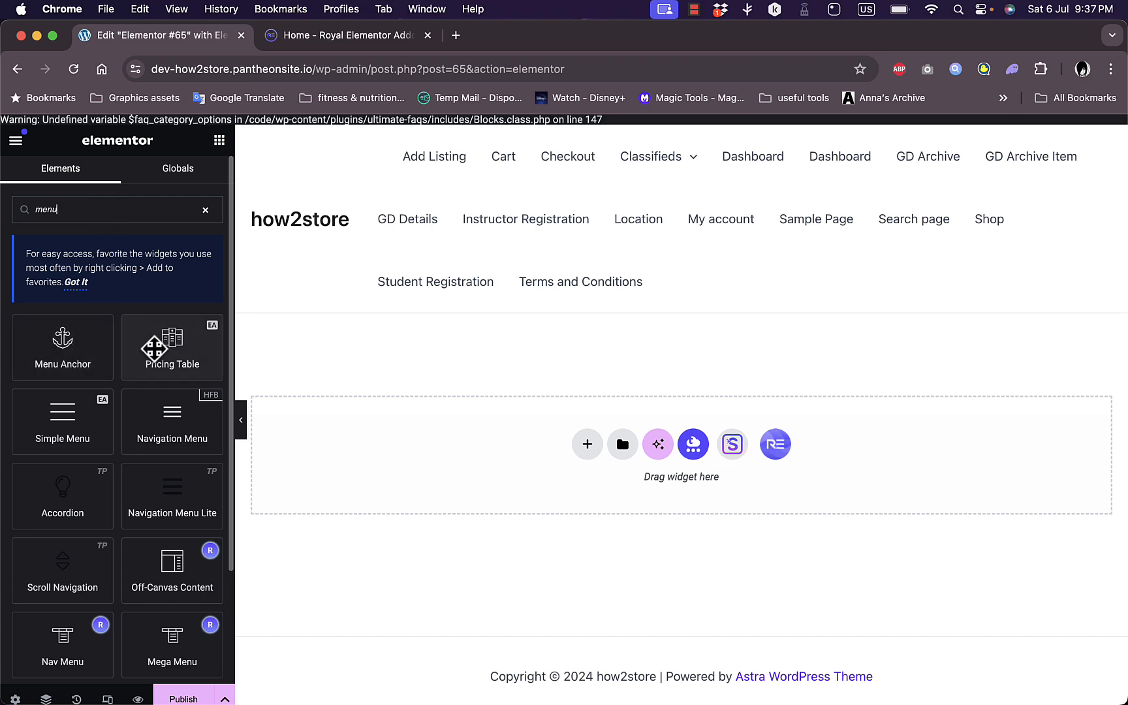
scroll(156, 353, "down", 4)
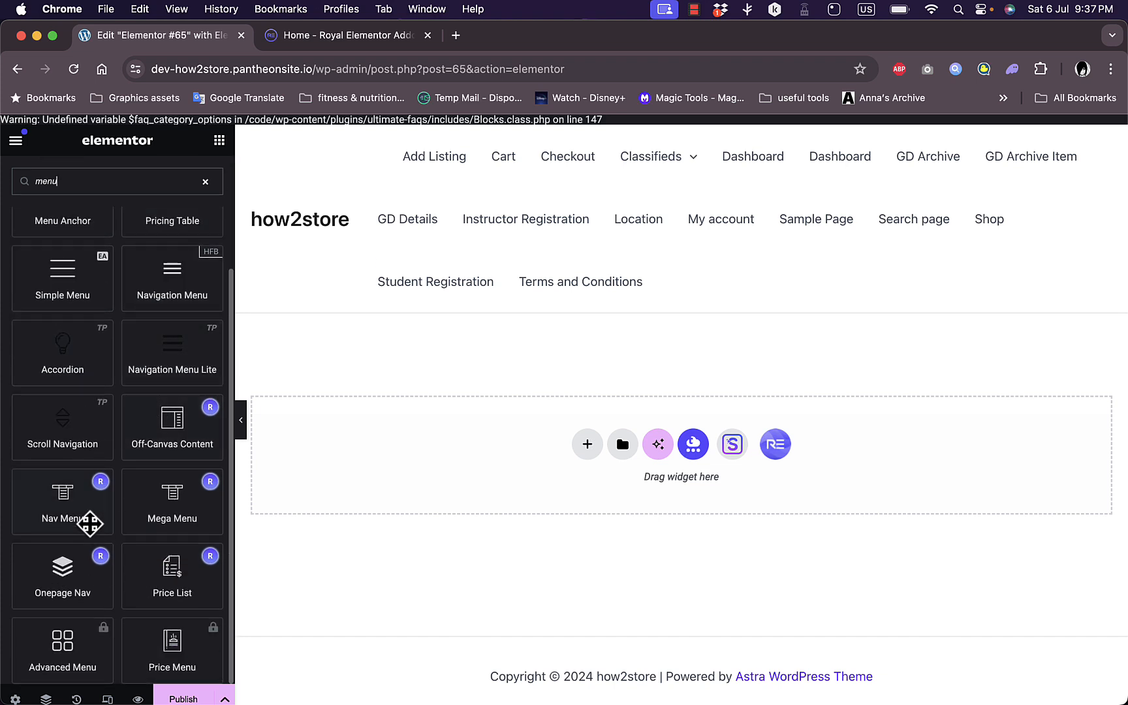
scroll(91, 521, "up", 4)
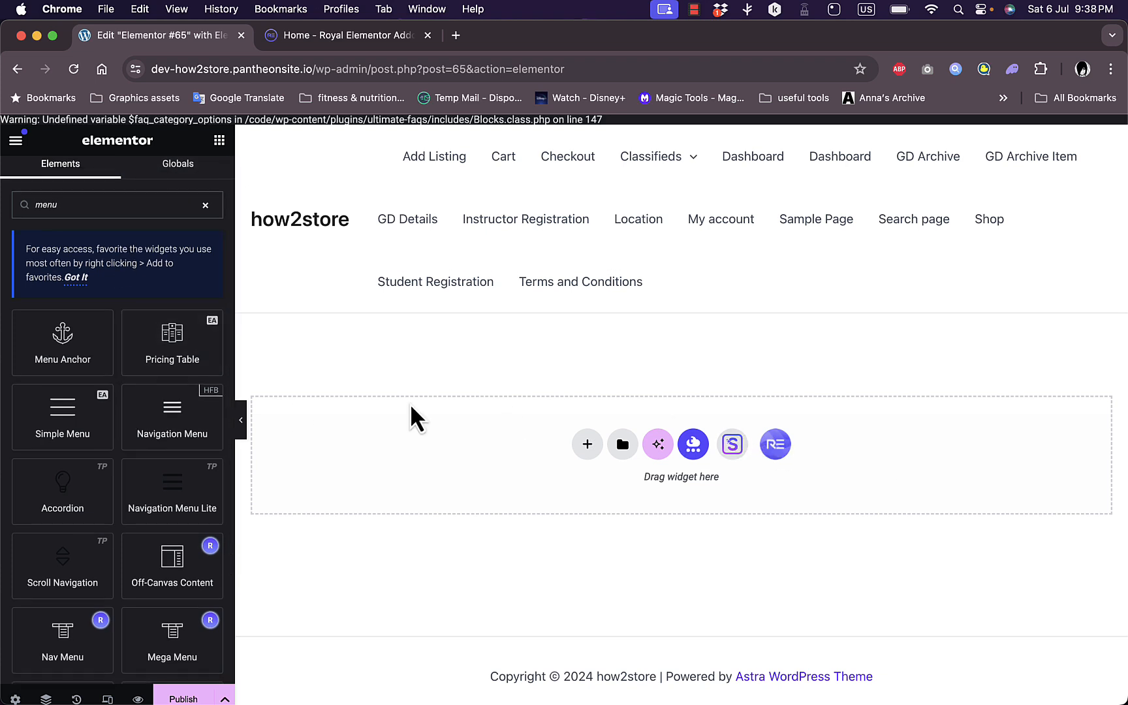
scroll(173, 422, "down", 4)
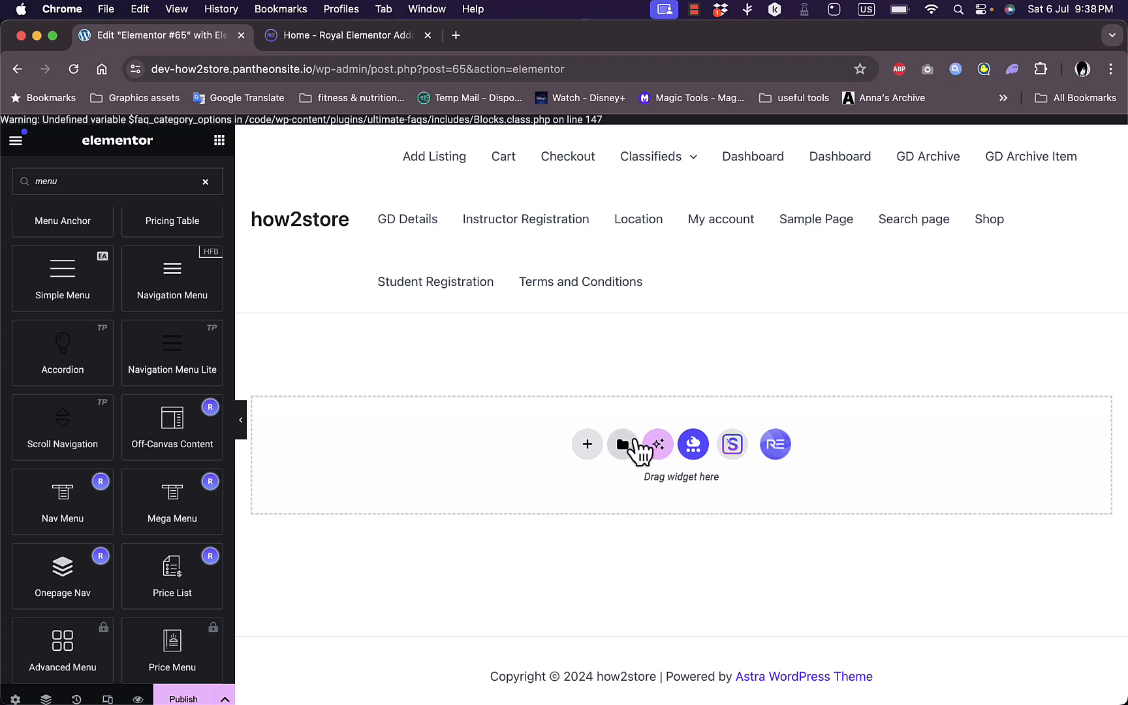
left_click_drag(151, 498, 561, 451)
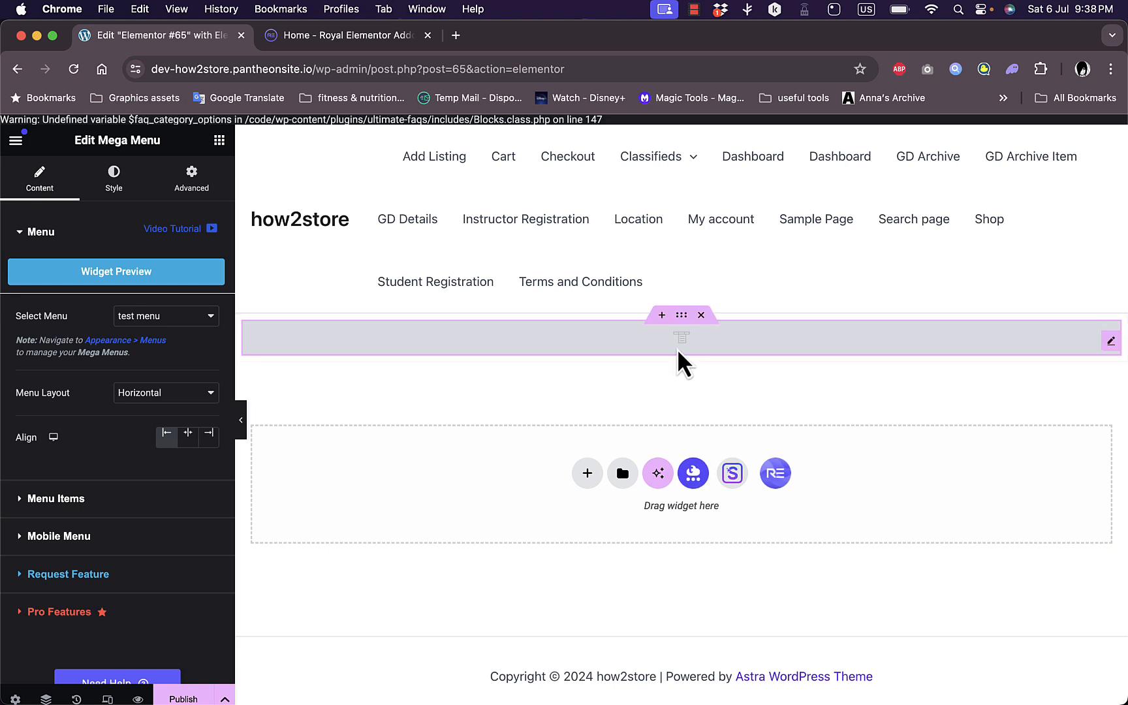
Examine the Mega Menu widget's menu source, layout choices and Menu Items settings
left_click(184, 320)
left_click(185, 320)
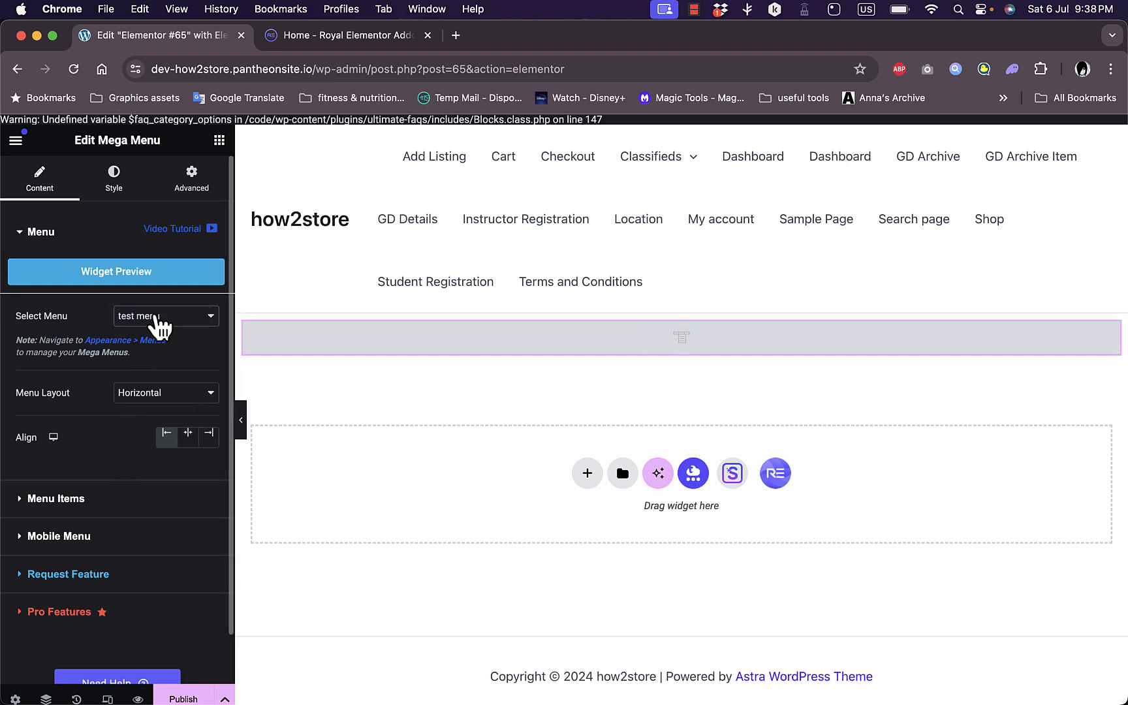
left_click(149, 394)
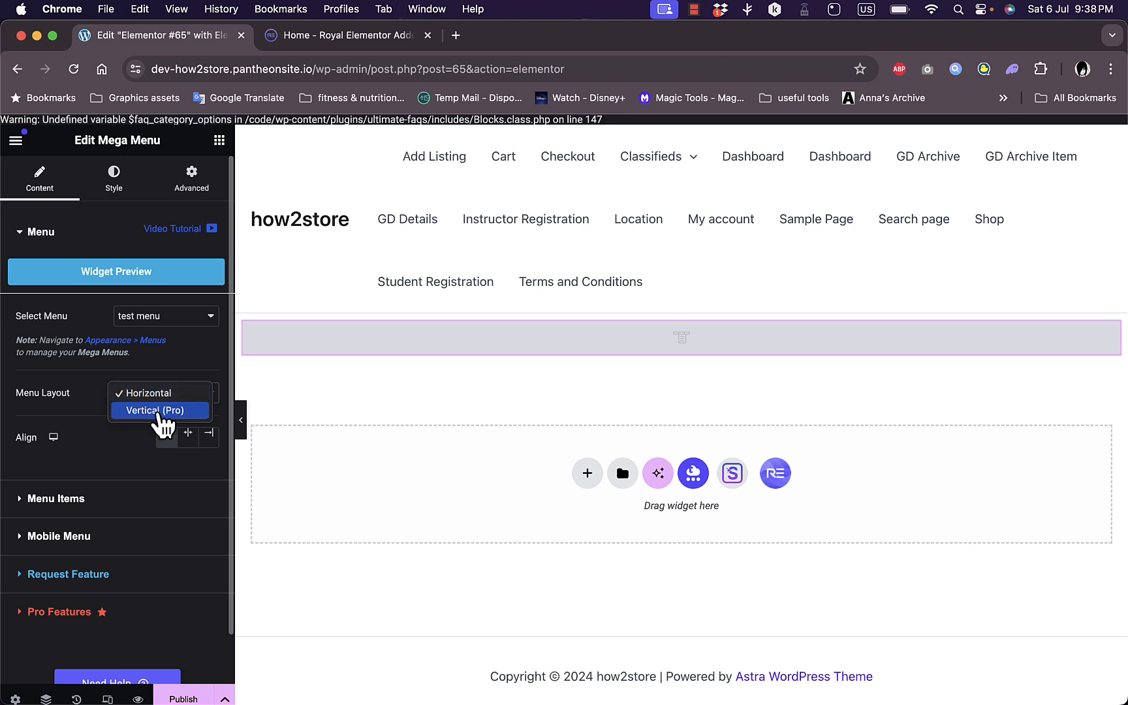
left_click(158, 393)
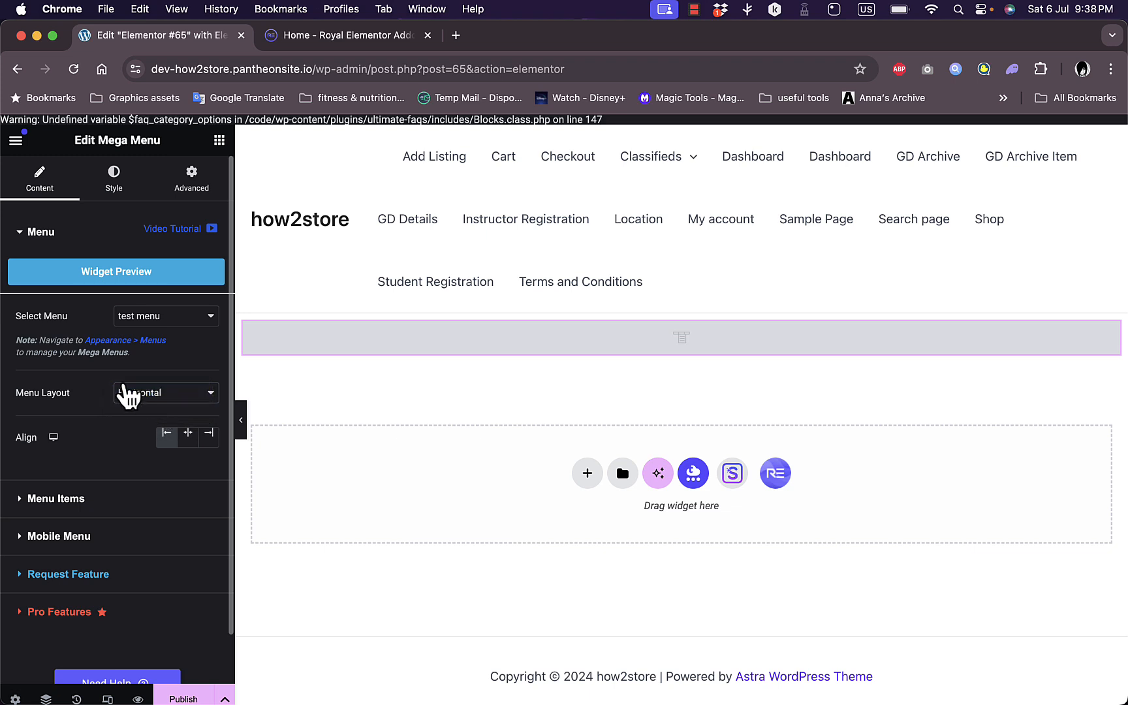
scroll(125, 394, "down", 2)
left_click(20, 446)
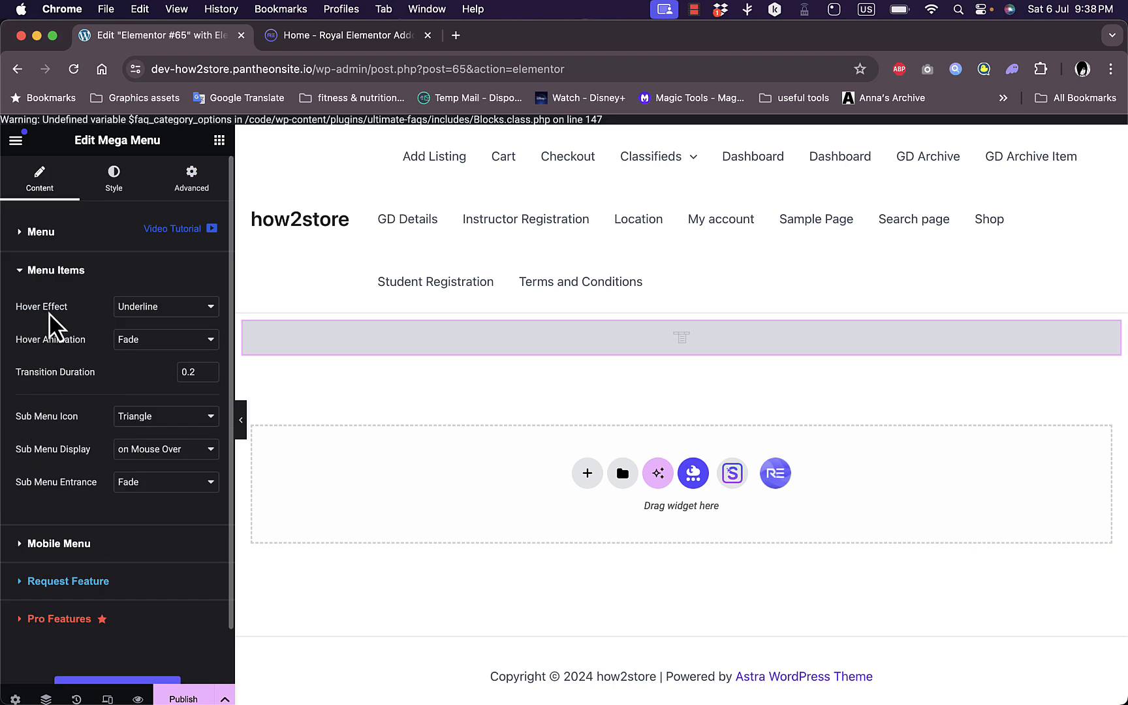
scroll(71, 465, "down", 2)
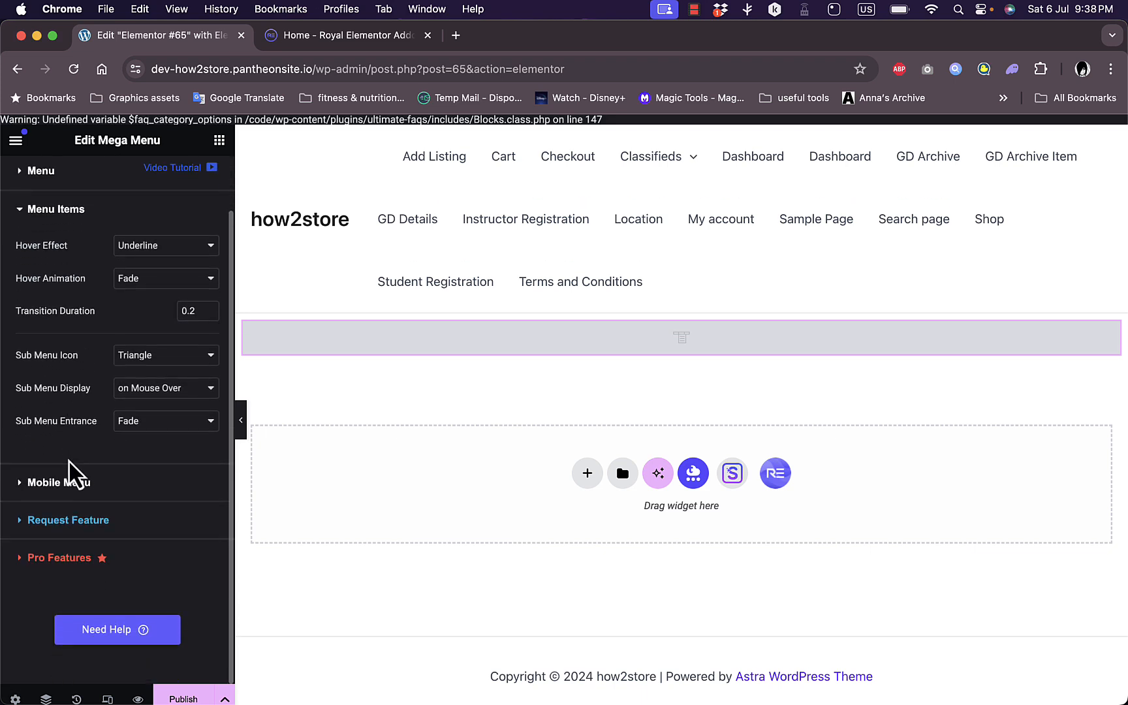
scroll(70, 465, "up", 2)
left_click(141, 236)
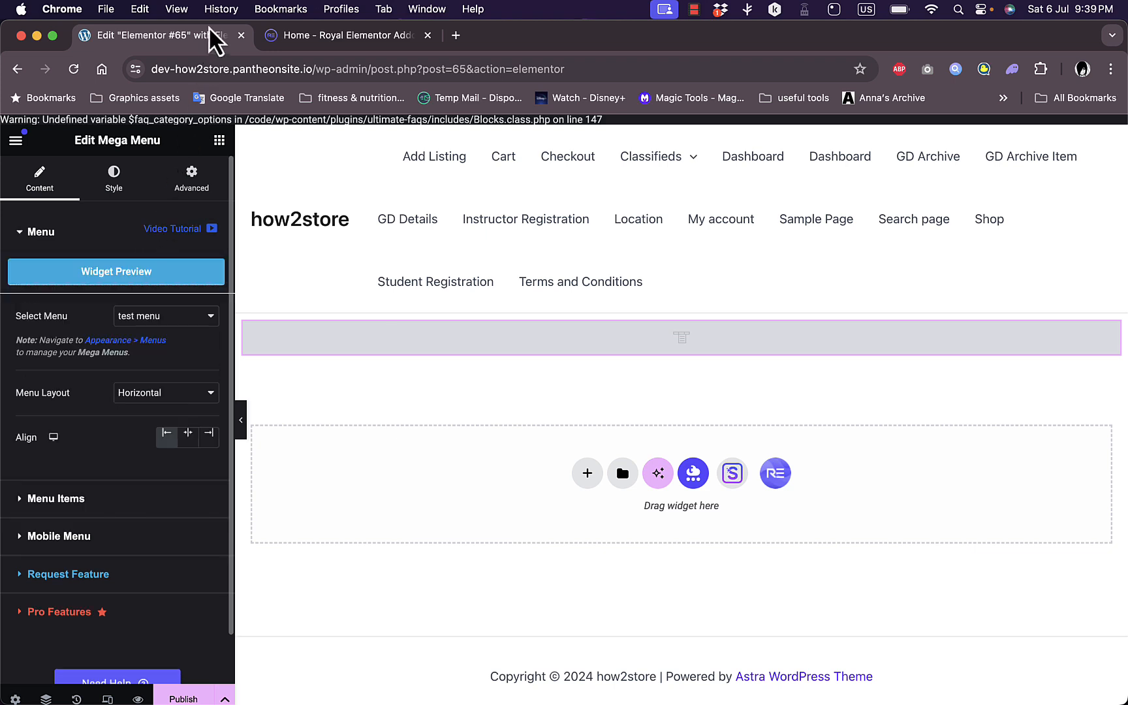
Open the Mega Menu widget preview, look through its demos, and close both Royal Elementor Addons website pages
left_click(124, 272)
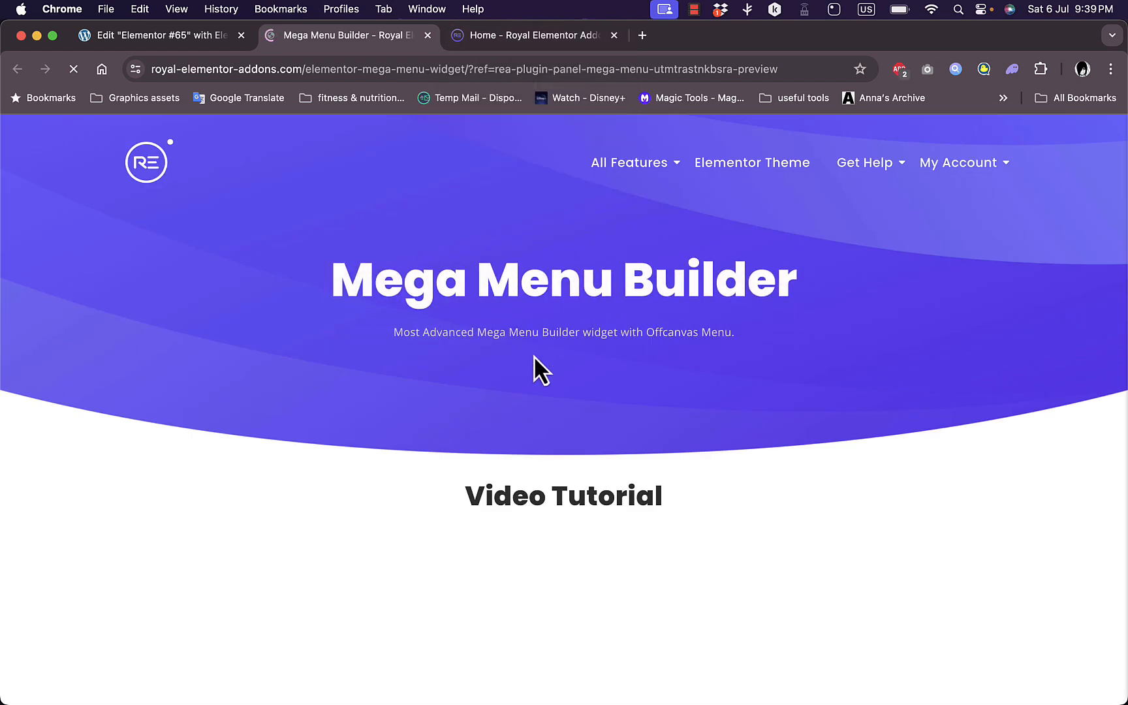
scroll(564, 355, "down", 6)
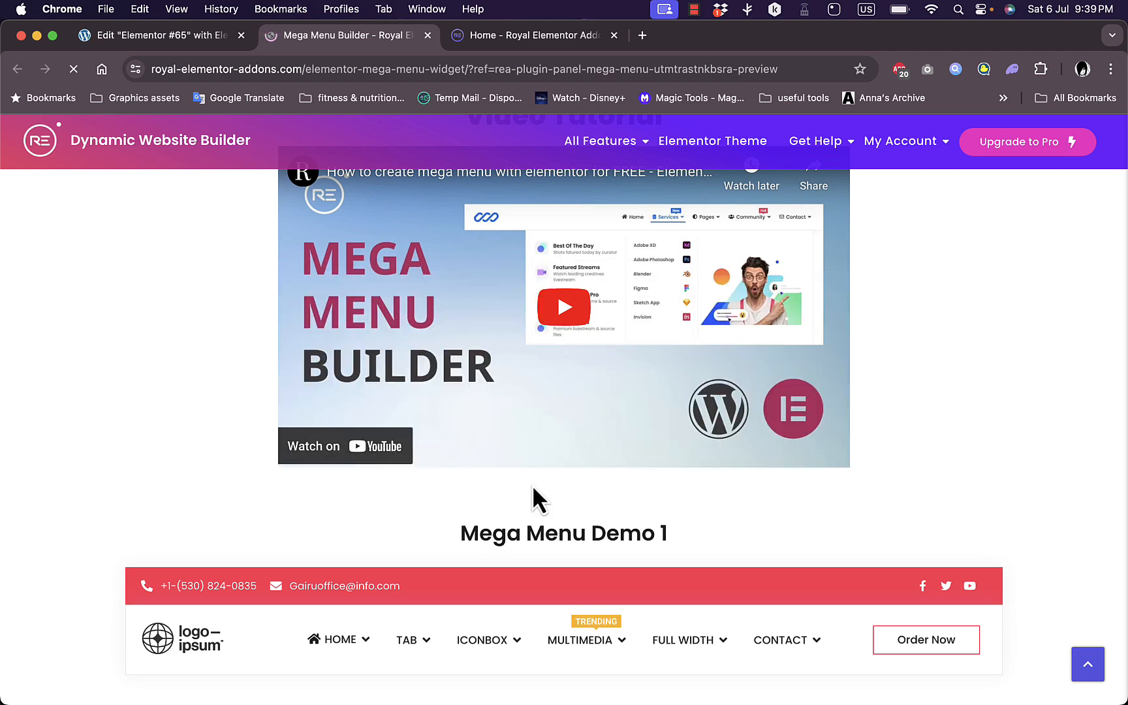
scroll(532, 499, "down", 10)
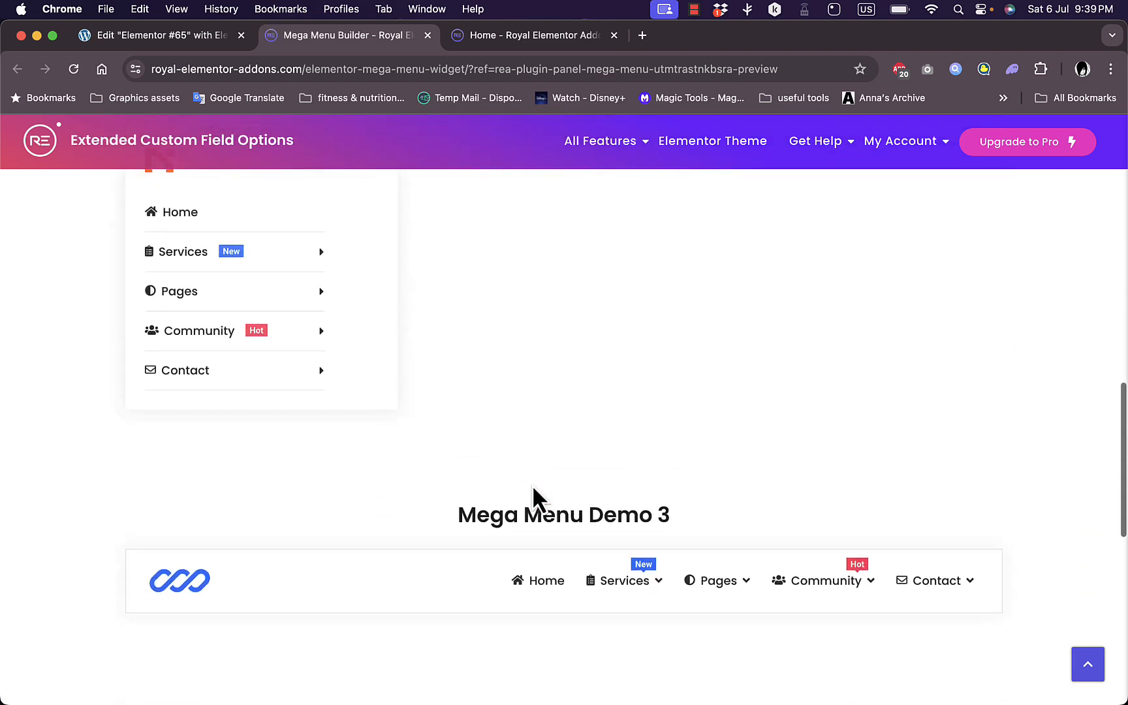
scroll(532, 487, "down", 10)
scroll(532, 487, "up", 15)
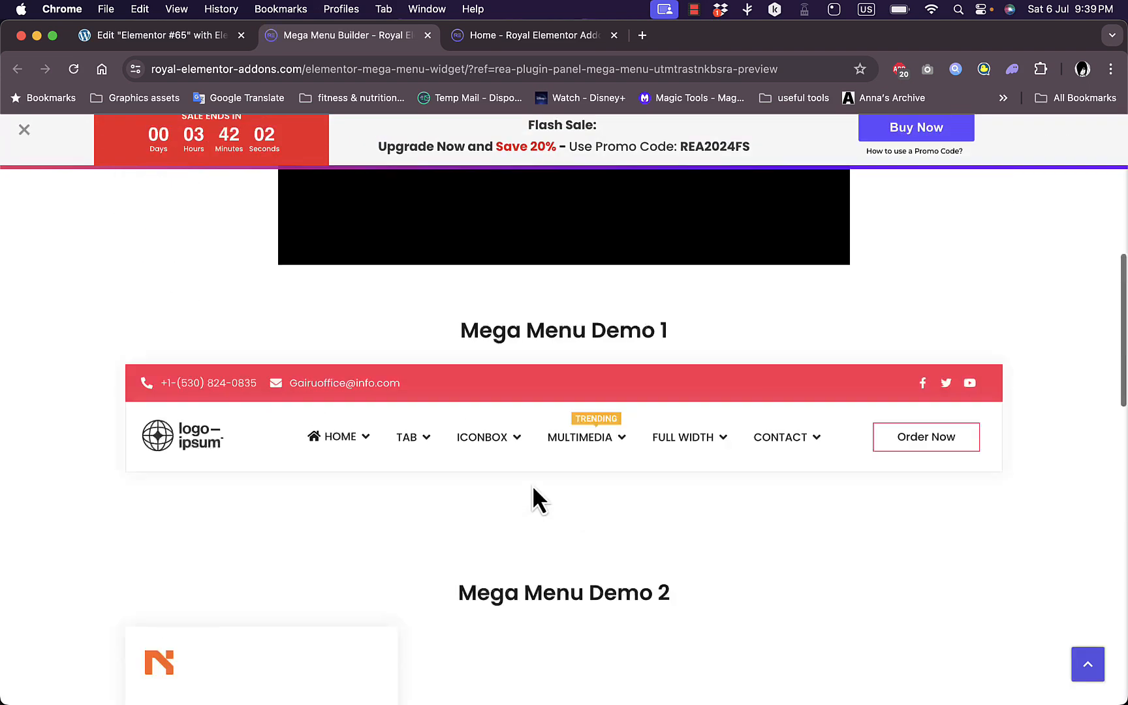
scroll(531, 484, "up", 10)
left_click(428, 36)
left_click(427, 35)
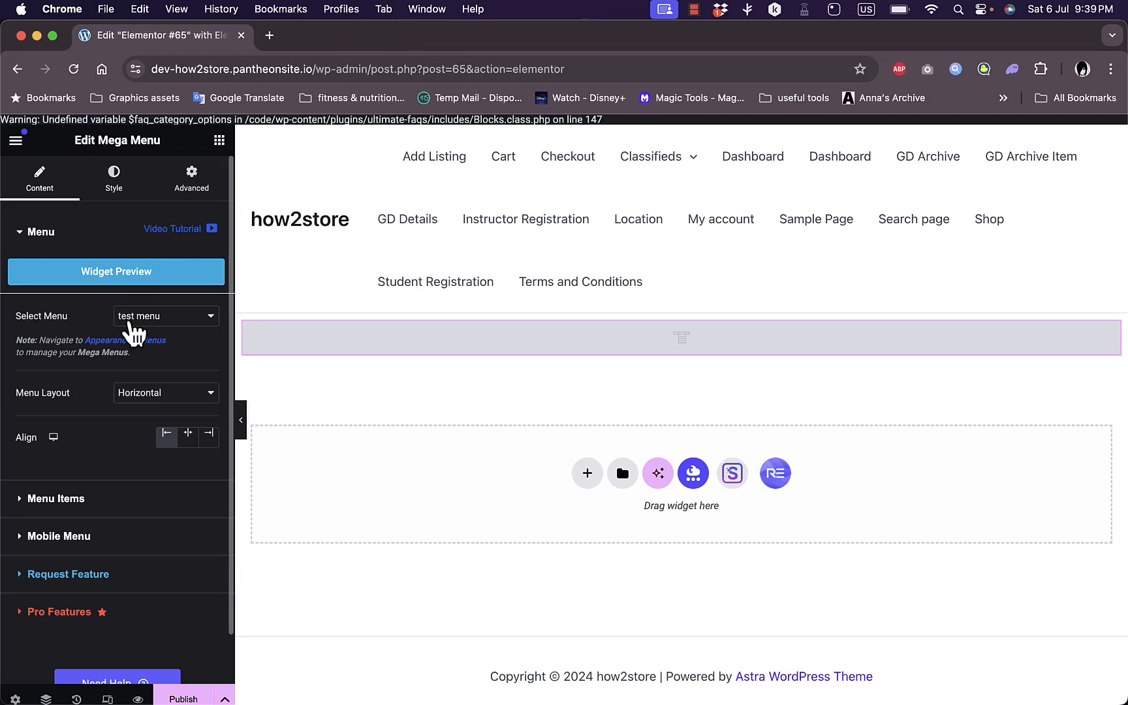
Choose test menu as the Mega Menu's source and align the menu to the center
left_click(205, 320)
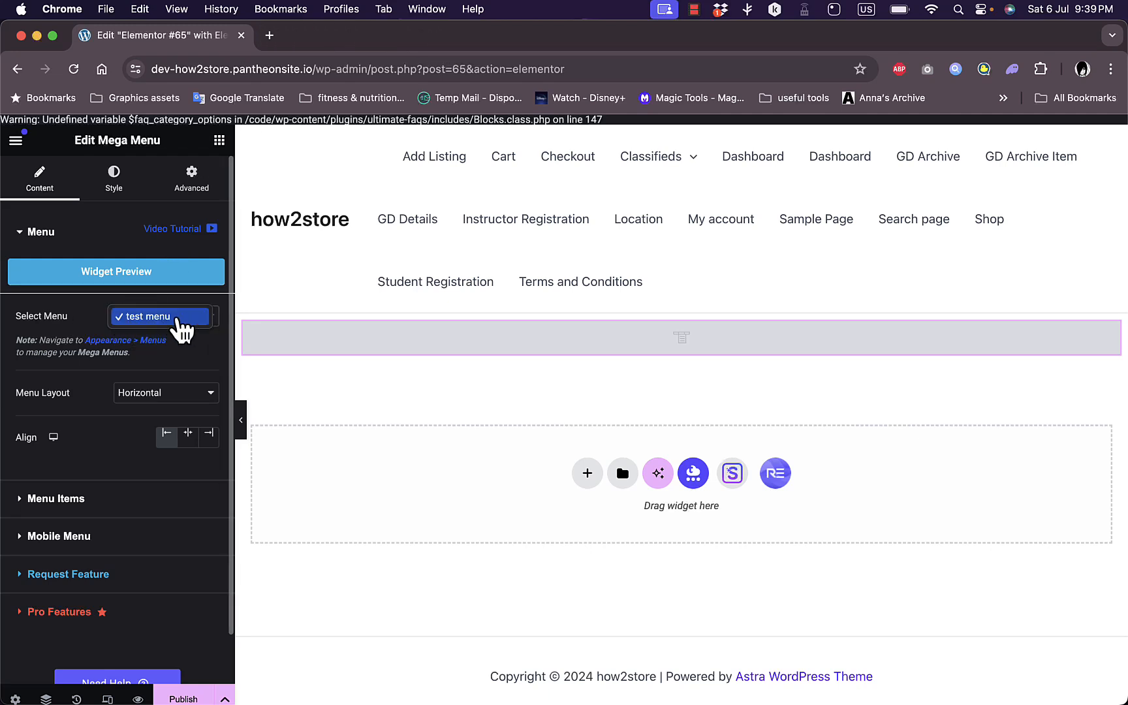
left_click(182, 321)
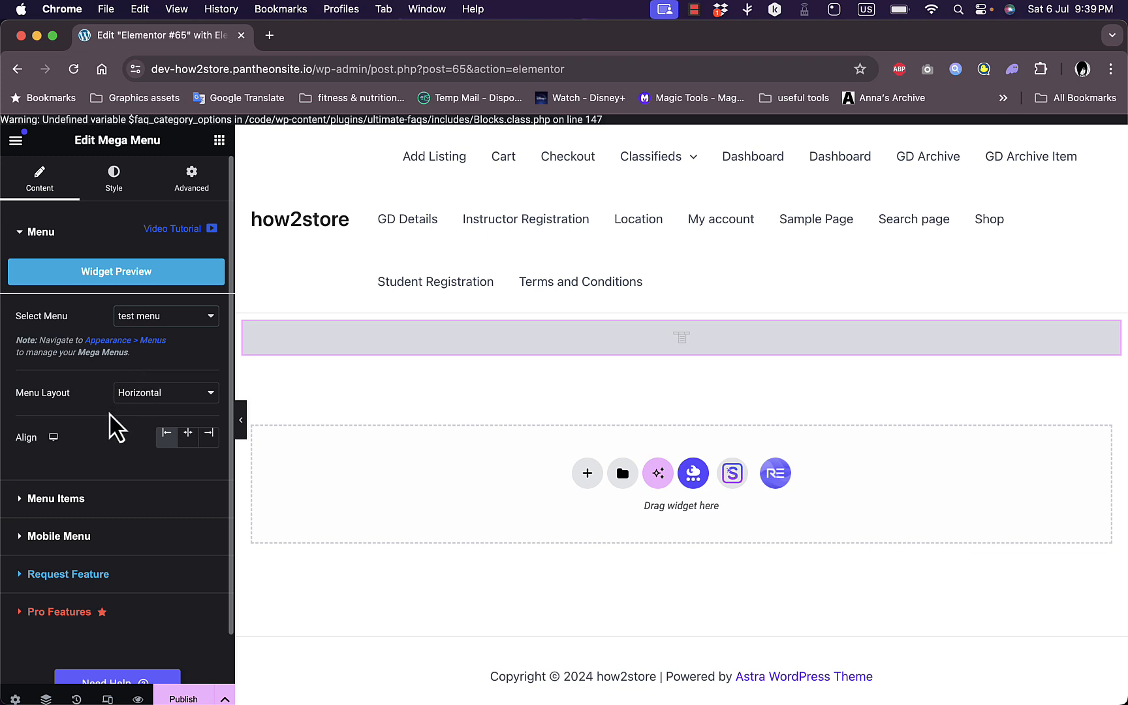
left_click(193, 441)
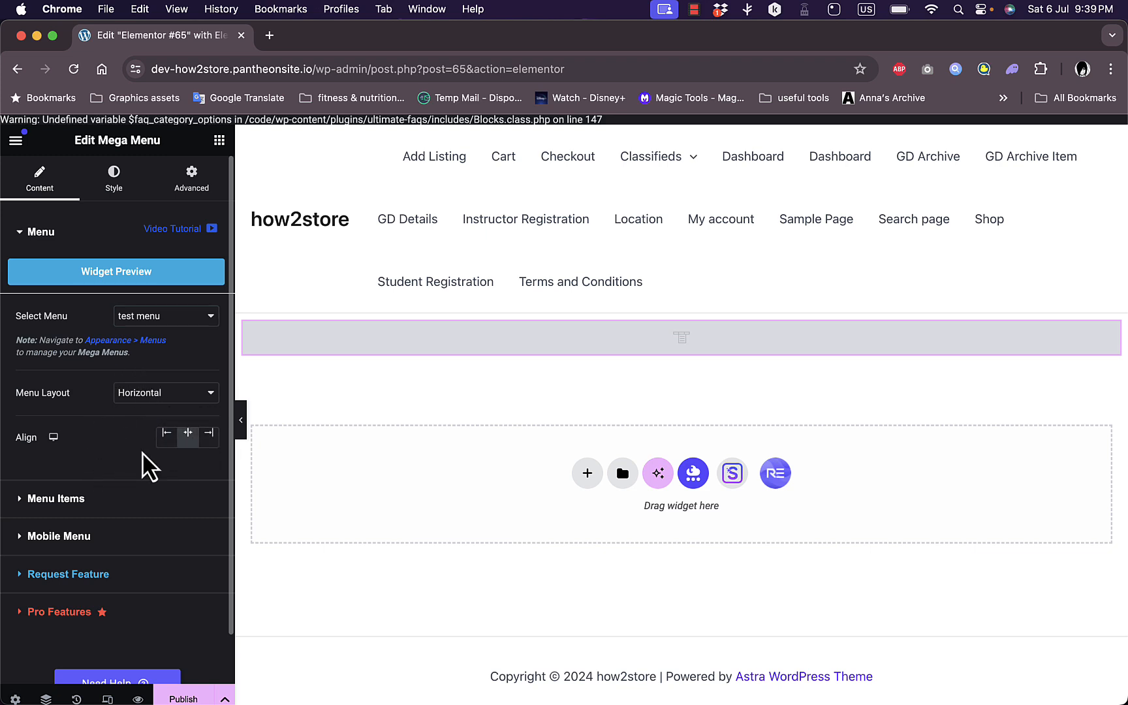
Set the menu items' hover effect to Double Line and the sub menu icon to Chevron
scroll(98, 457, "down", 2)
left_click(27, 447)
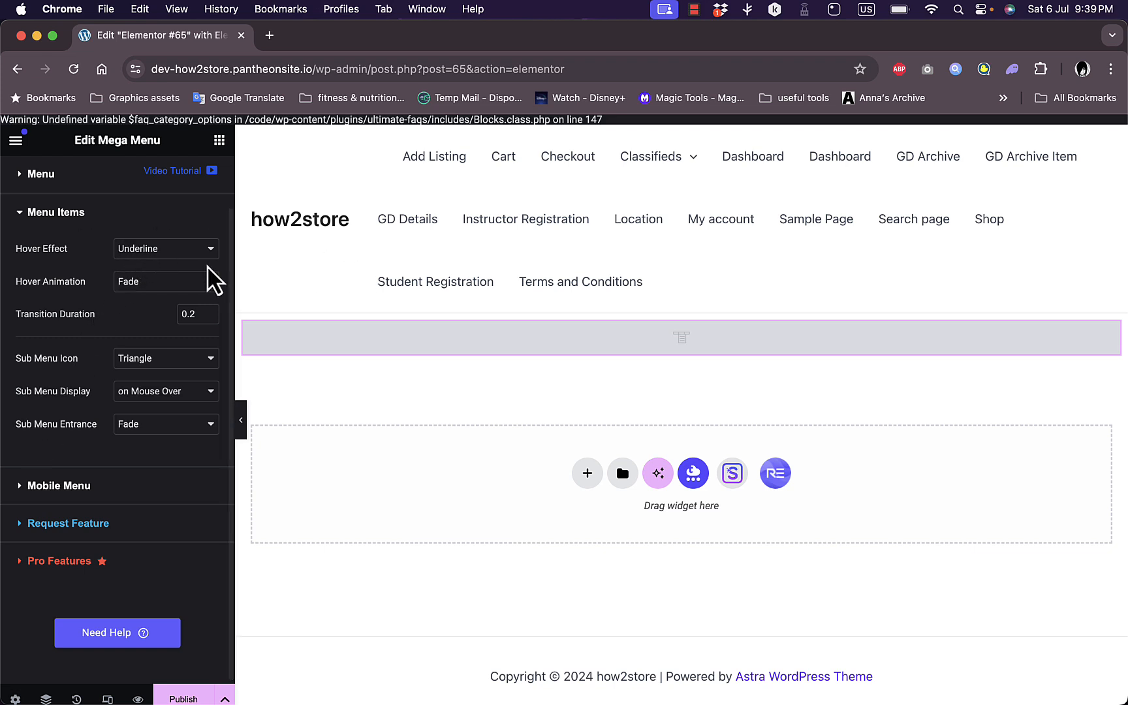
left_click(188, 266)
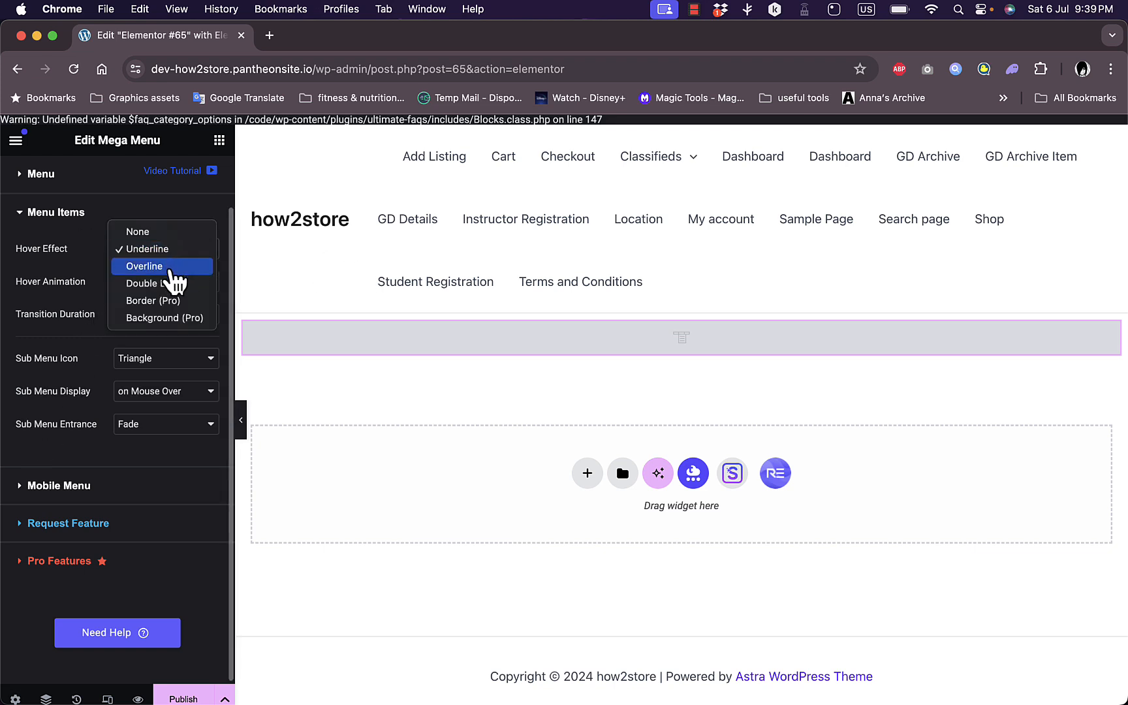
left_click(171, 284)
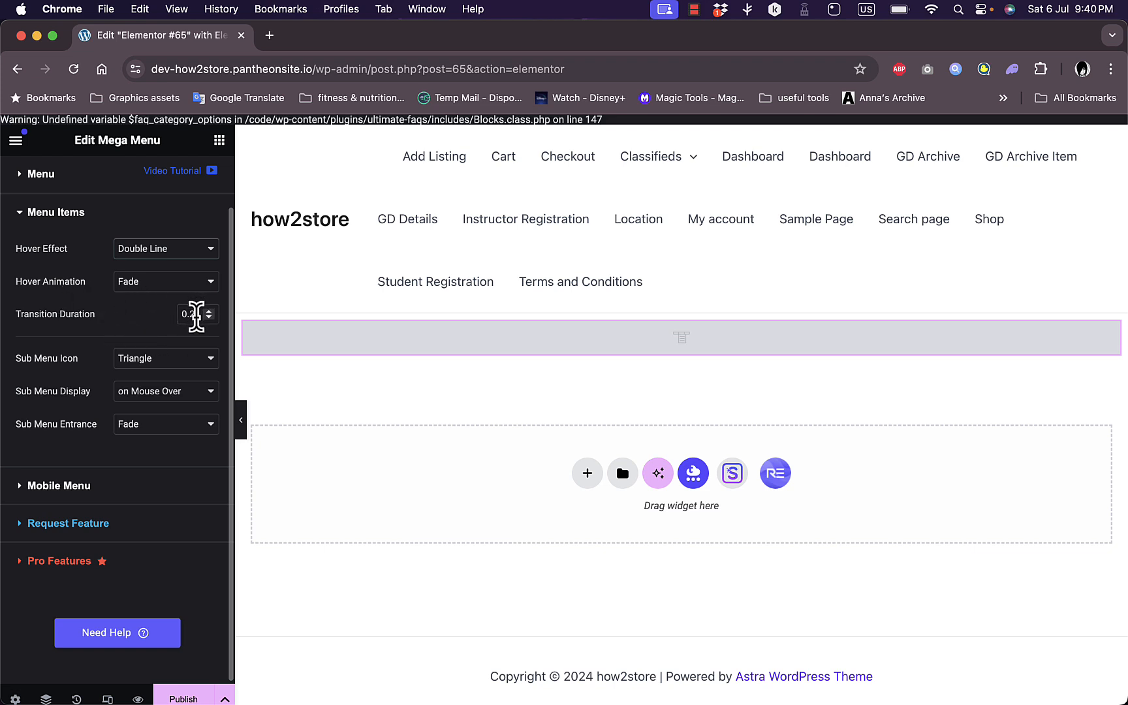
left_click(168, 366)
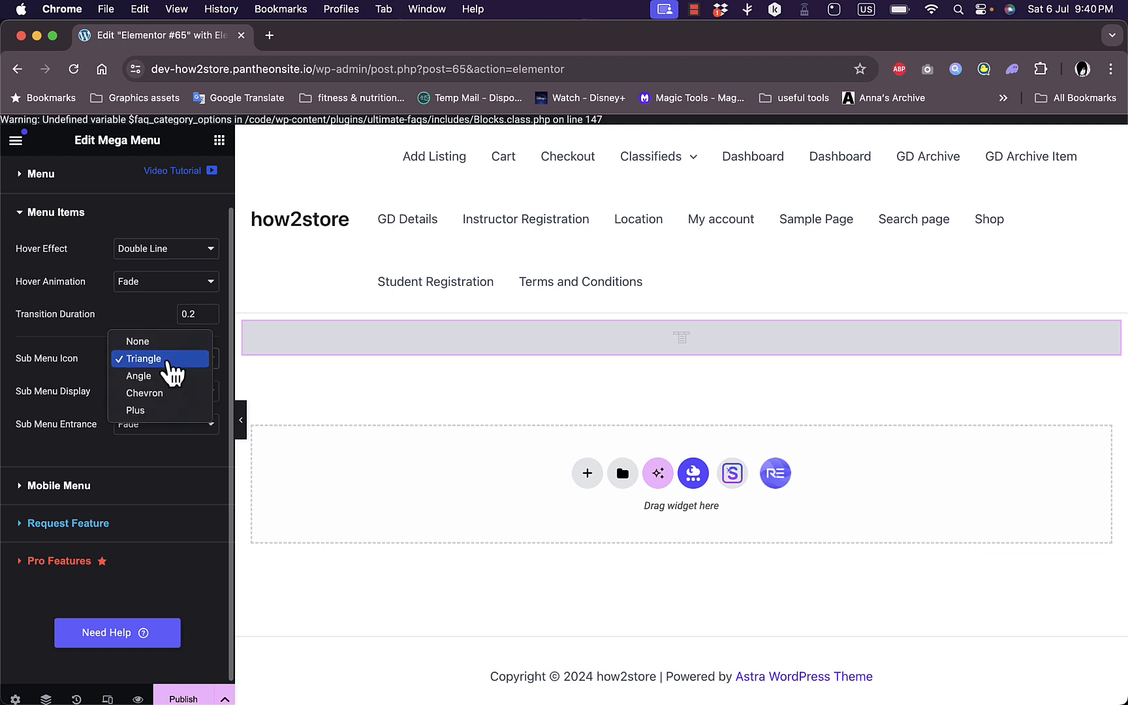
left_click(164, 394)
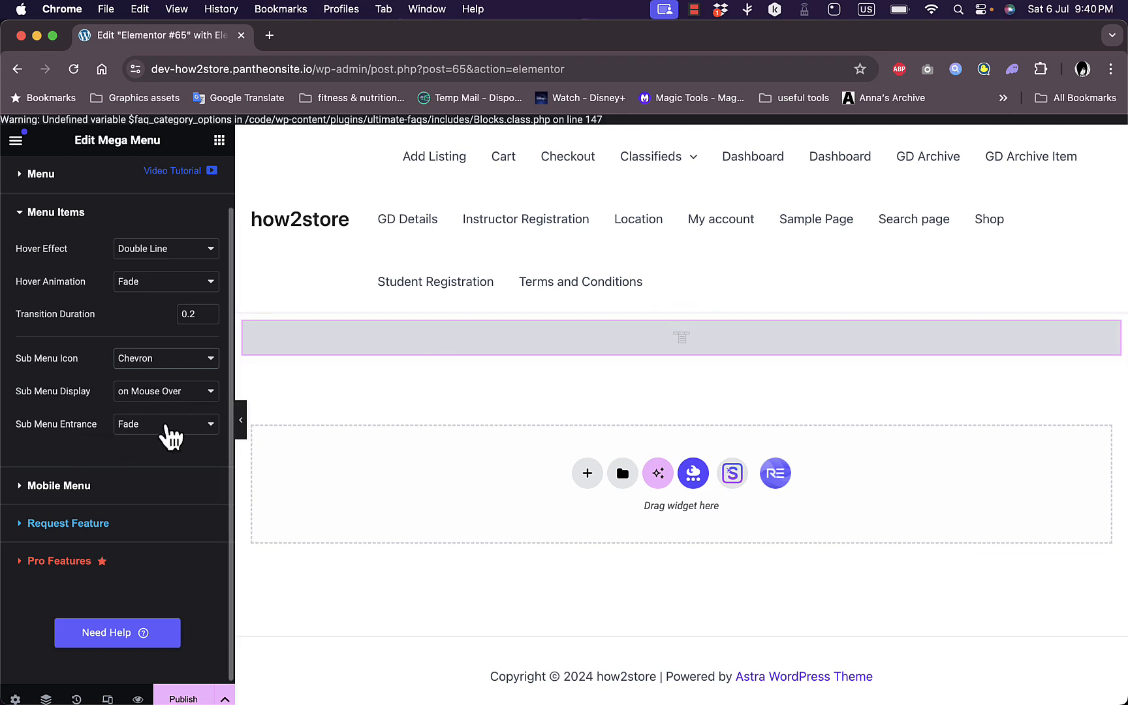
Examine the widget's mobile menu settings and Pro features list, and compare the menu items' normal and hover styling
left_click(15, 489)
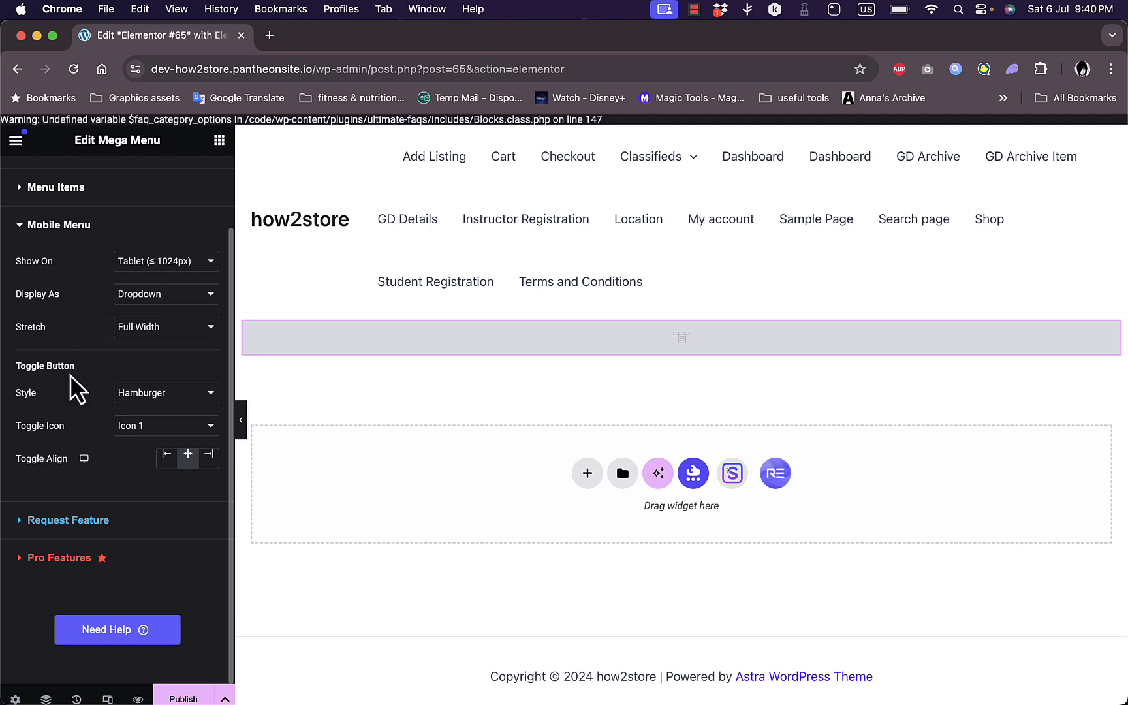
left_click(30, 560)
scroll(105, 476, "down", 3)
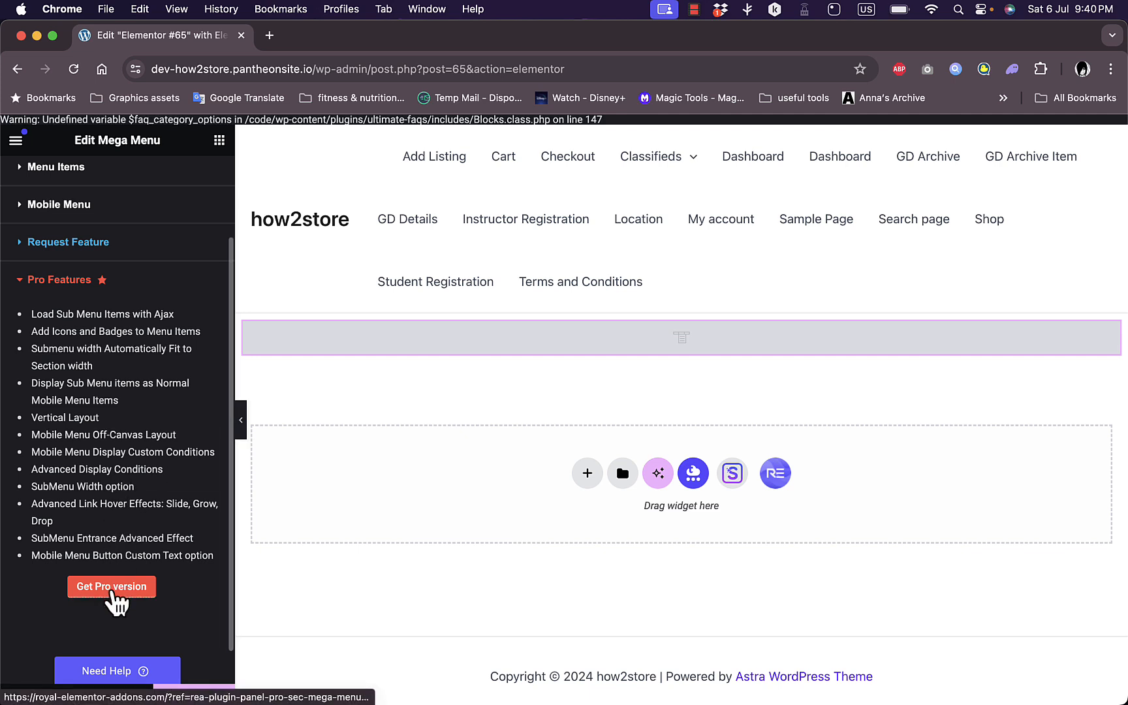
scroll(114, 491, "up", 2)
scroll(123, 404, "up", 1)
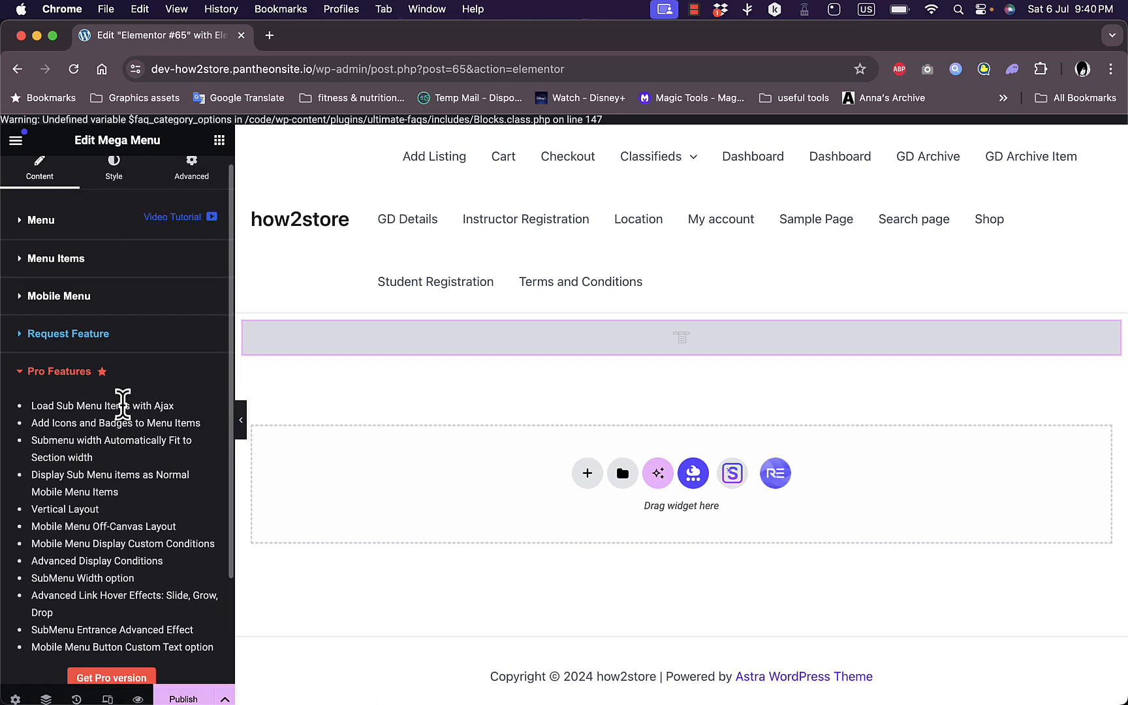
left_click(116, 190)
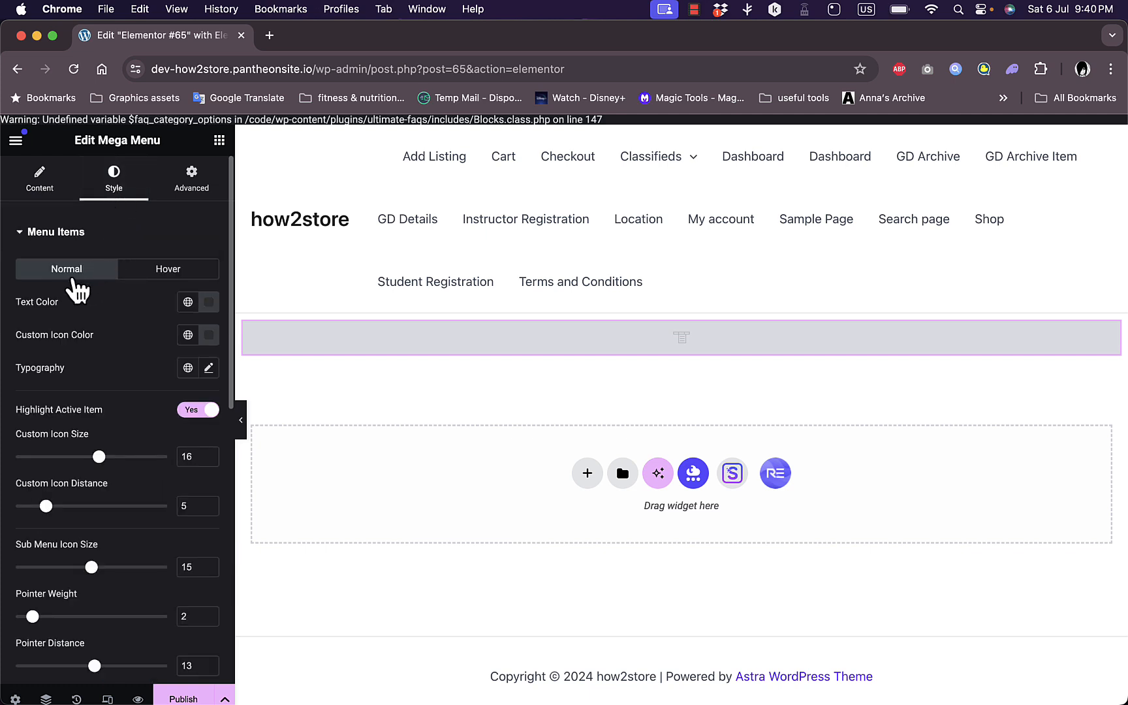
left_click(168, 272)
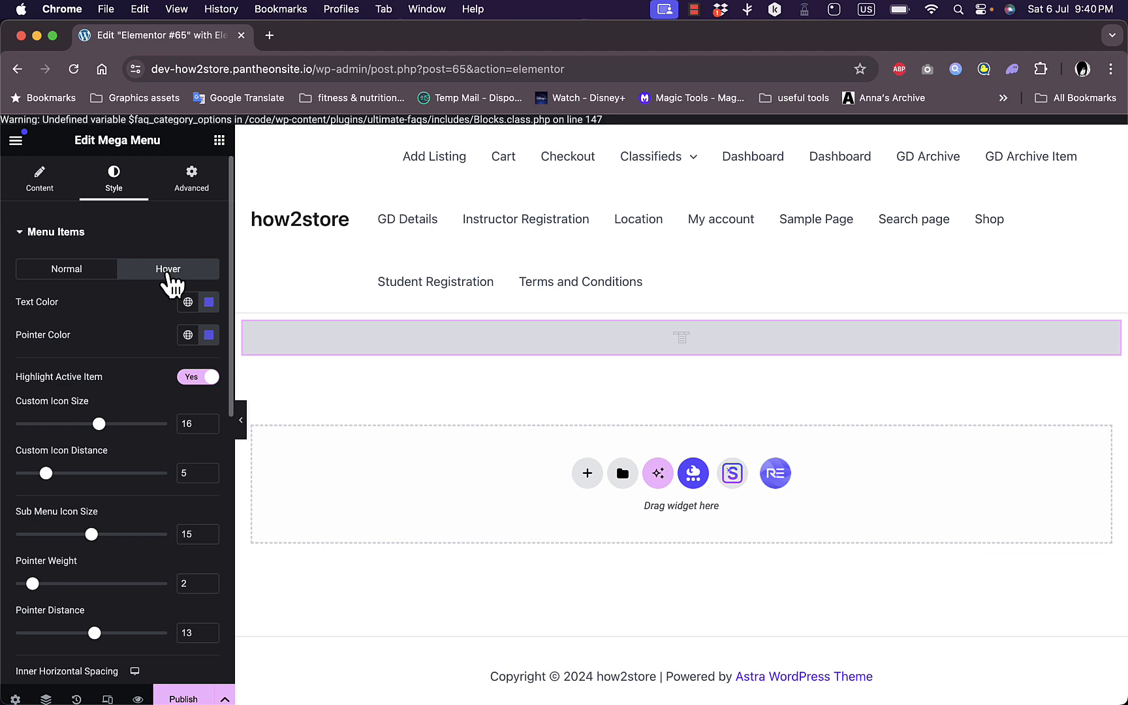
left_click(56, 272)
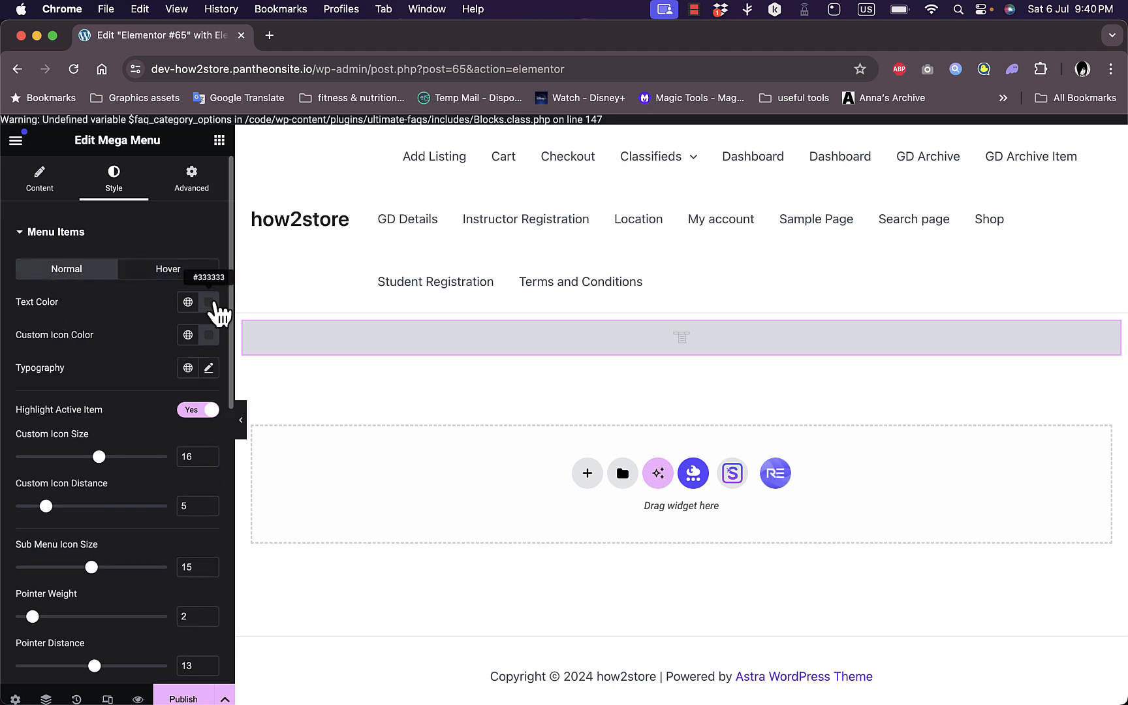
left_click(199, 274)
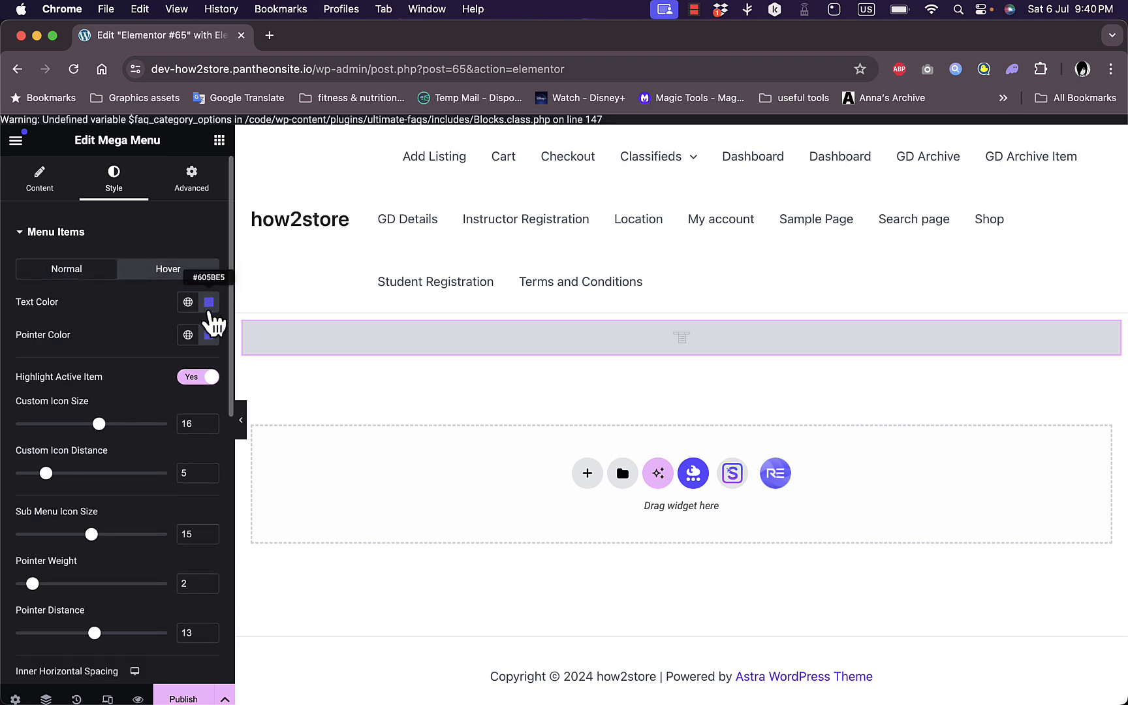
left_click(67, 275)
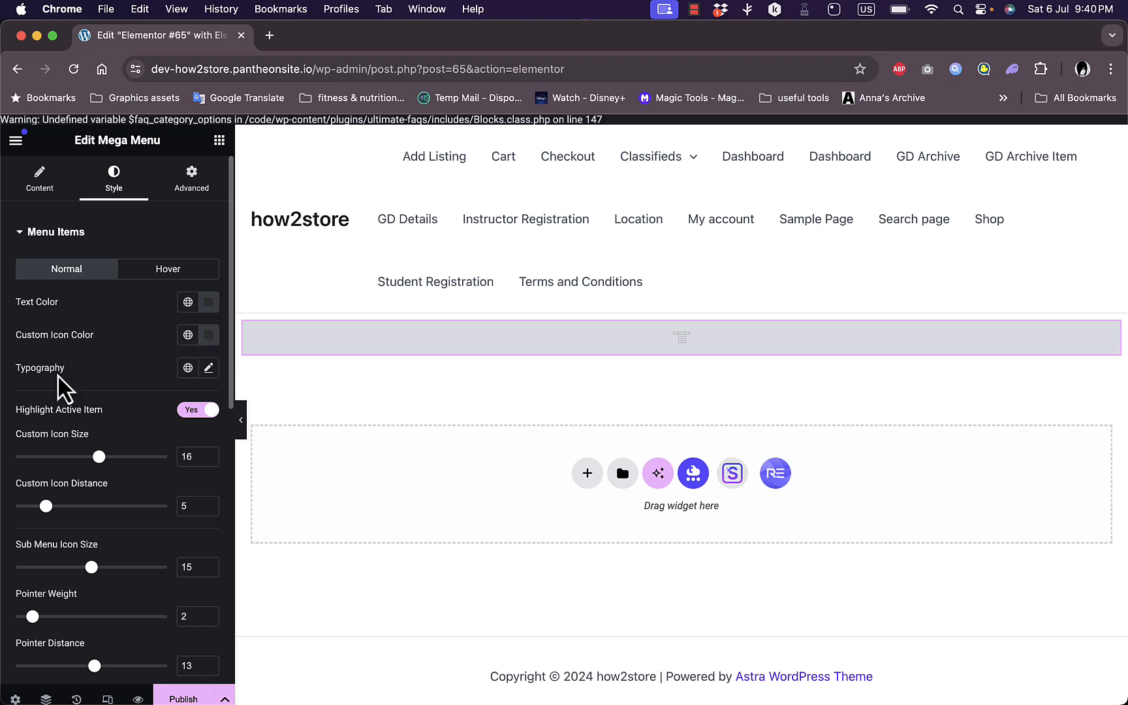
Keep active item highlighting on and set the menu items' custom icon size to 20 and custom icon distance to 9
scroll(89, 428, "down", 3)
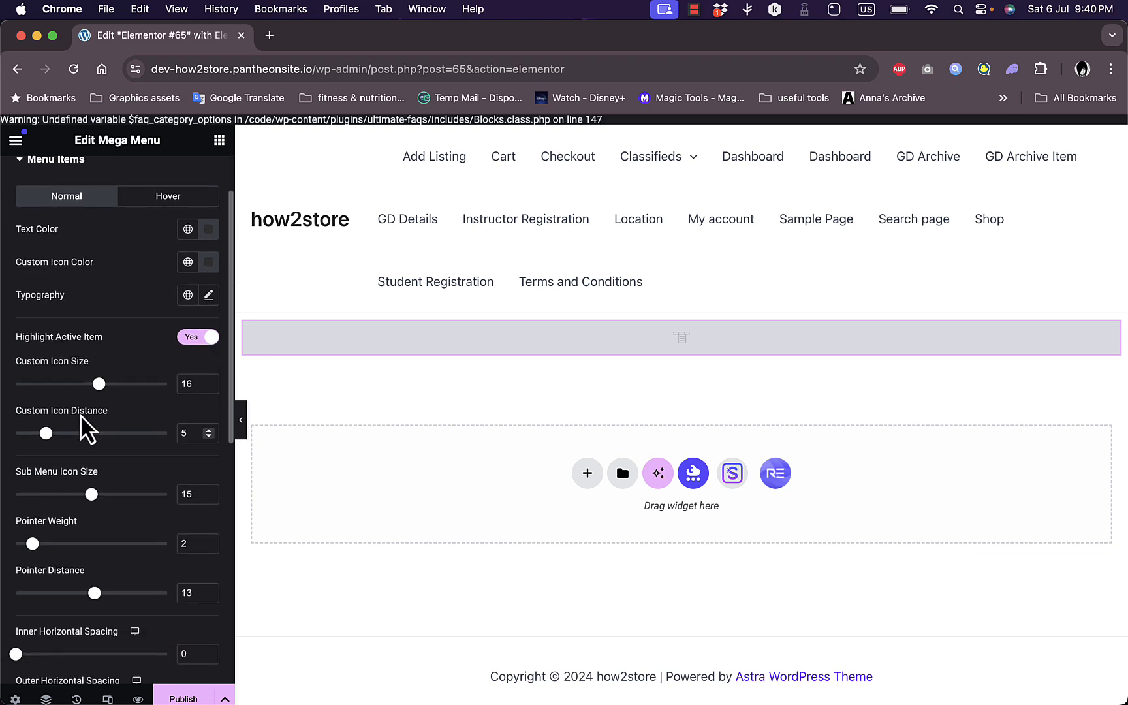
left_click(208, 344)
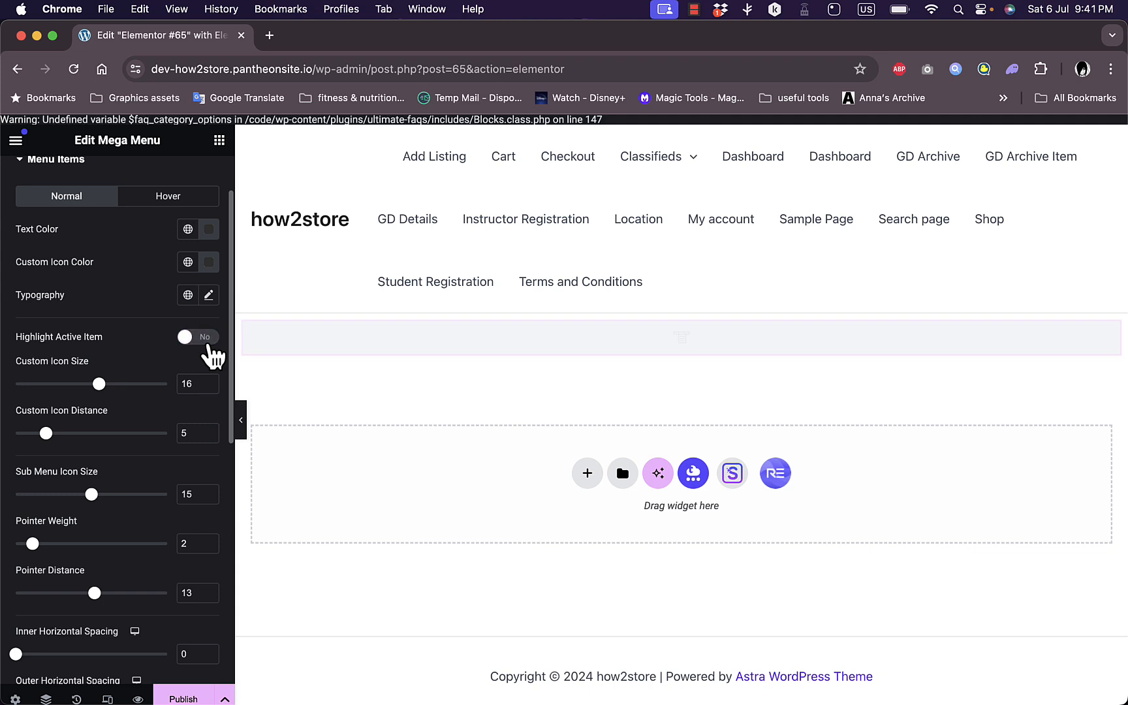
left_click(208, 345)
left_click_drag(100, 385, 130, 384)
left_click_drag(46, 432, 70, 432)
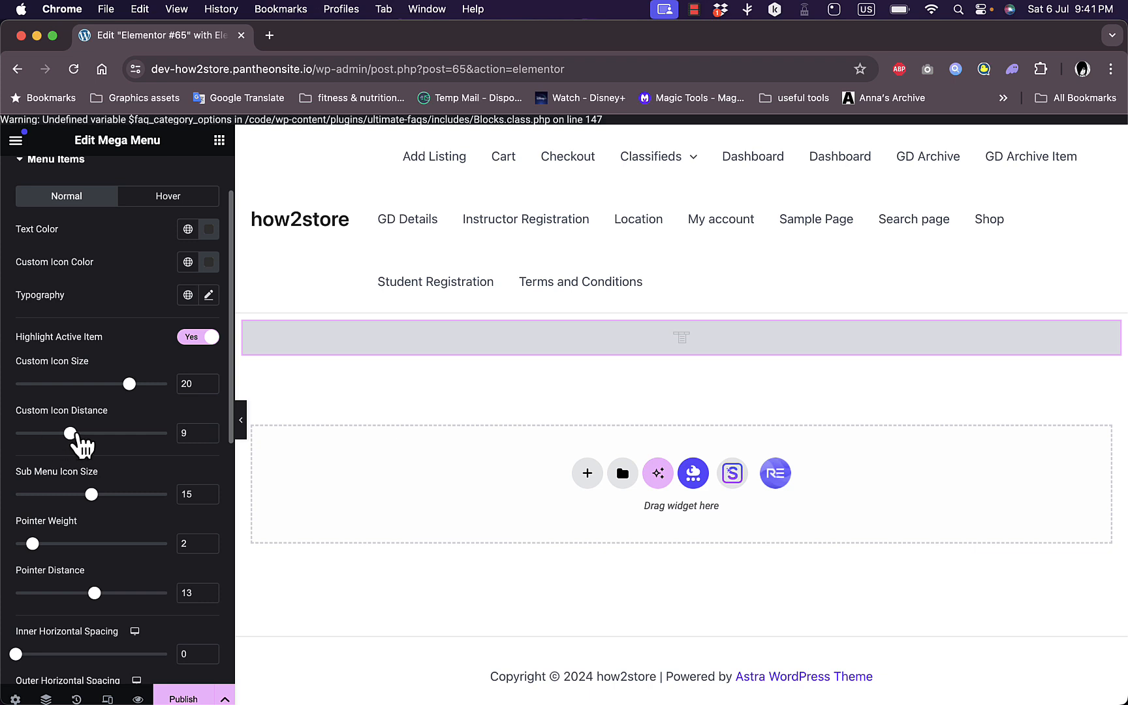
Review the remaining menu item spacing and border settings, and the Menu Item Badge styling options
scroll(90, 465, "down", 1)
scroll(90, 465, "down", 10)
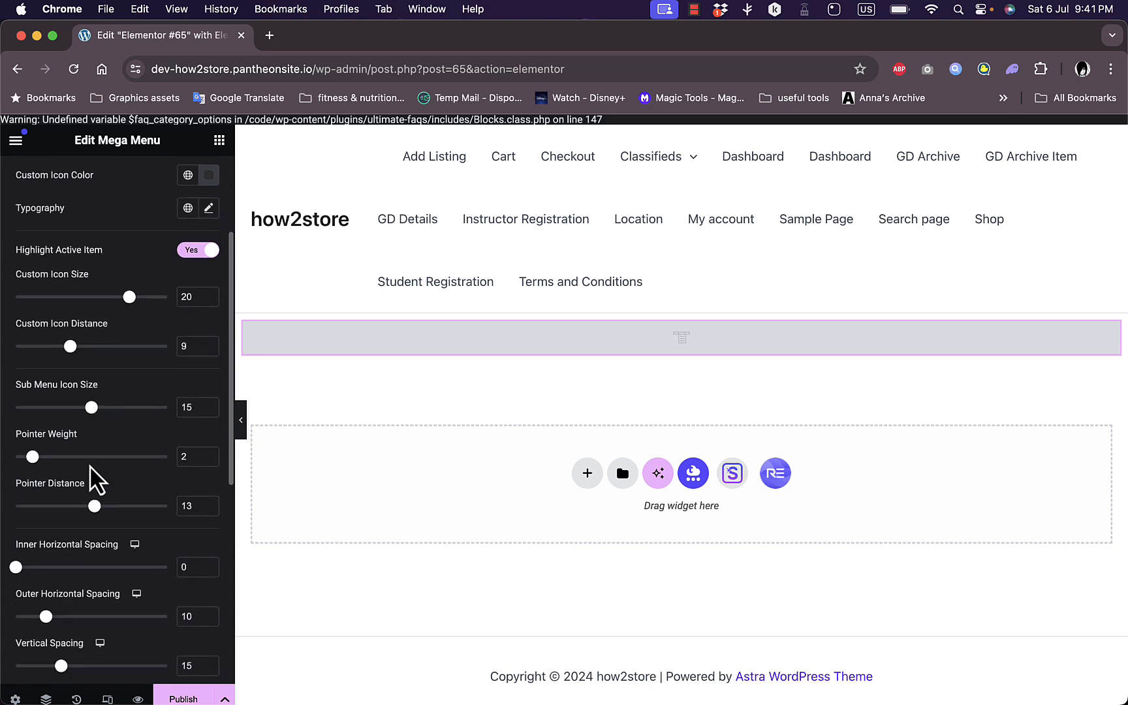
scroll(91, 479, "down", 3)
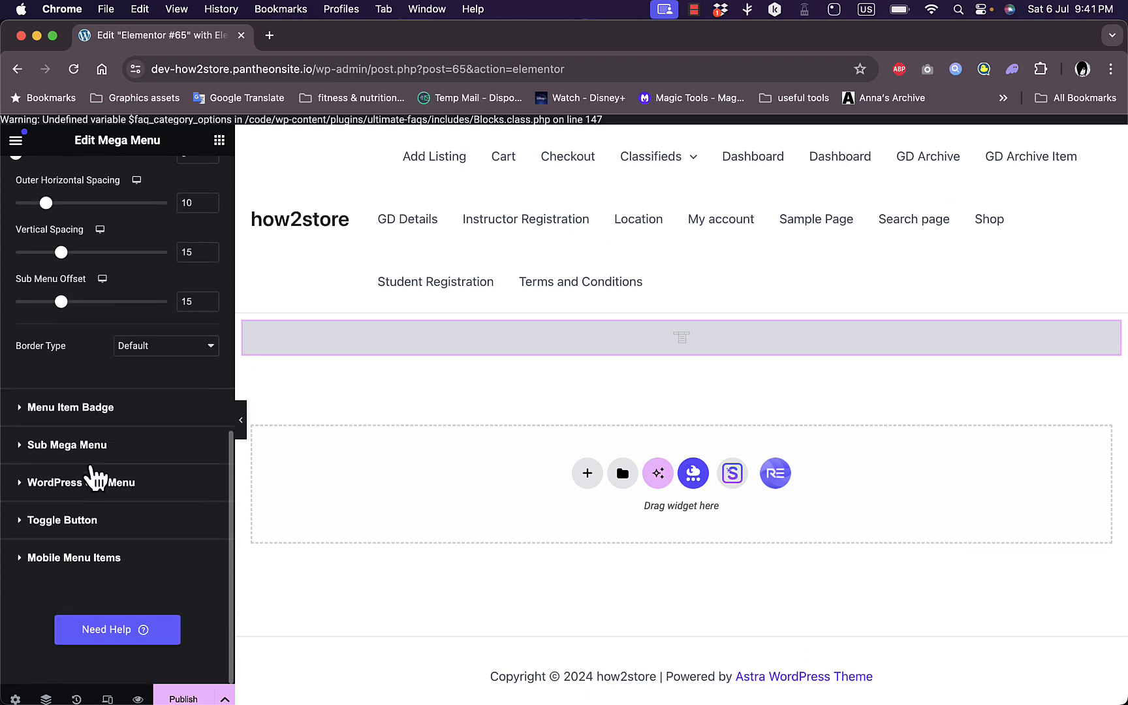
left_click(24, 408)
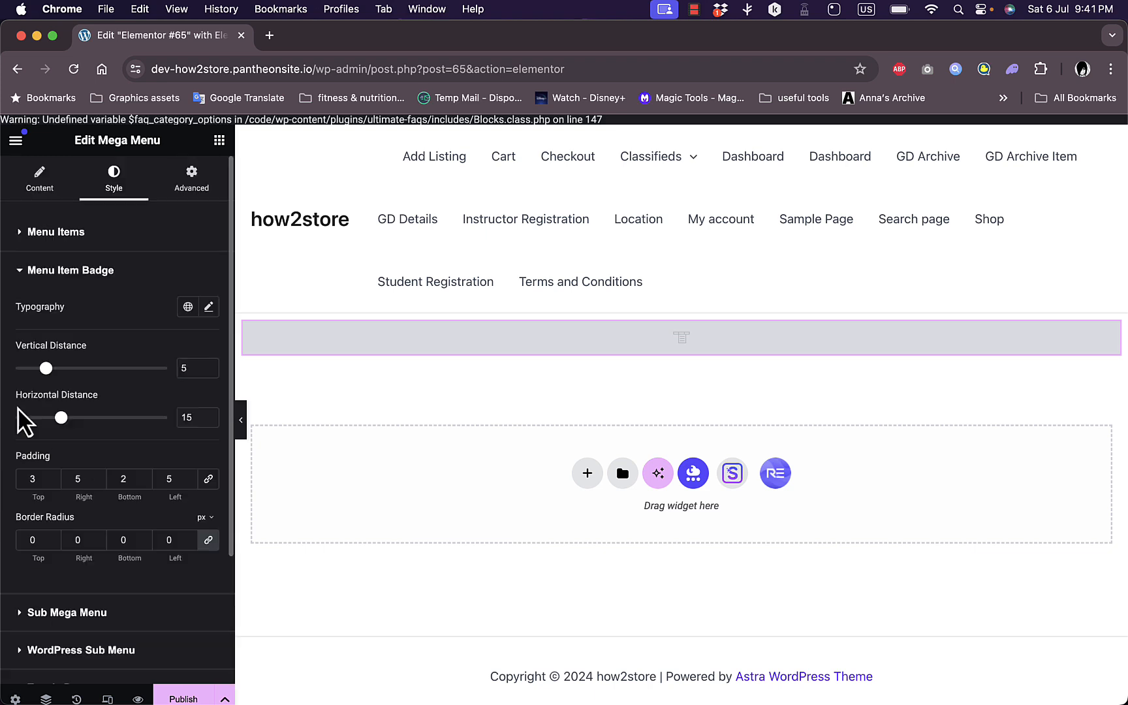
scroll(84, 353, "down", 1)
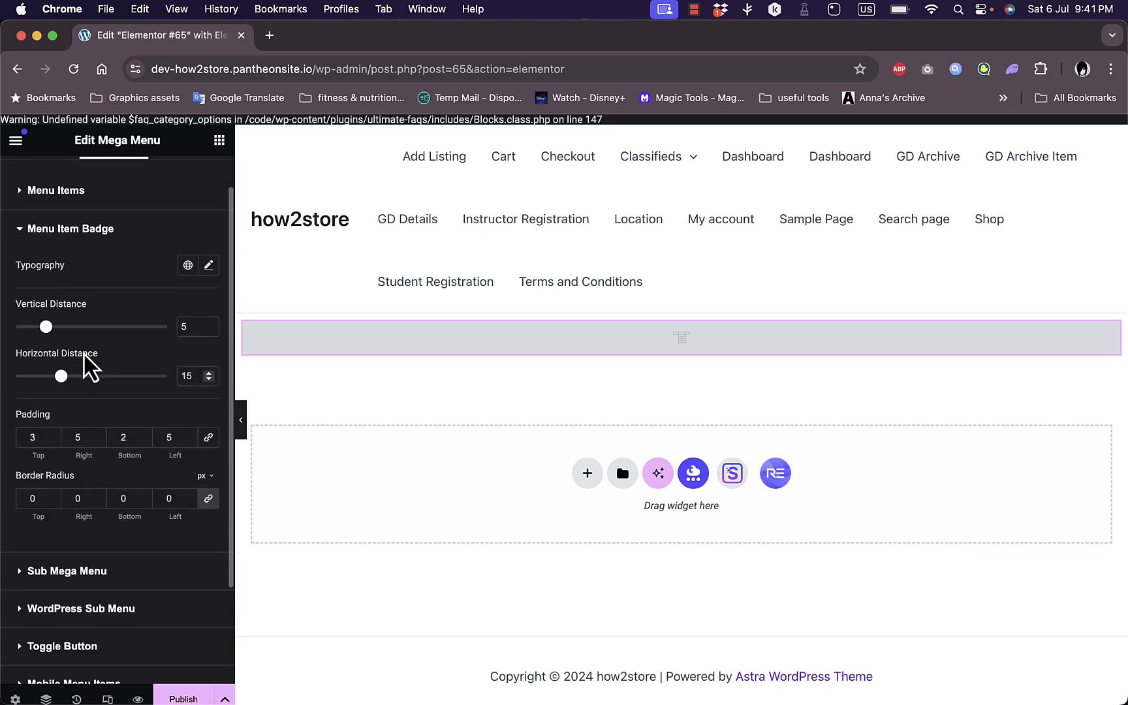
scroll(84, 353, "up", 1)
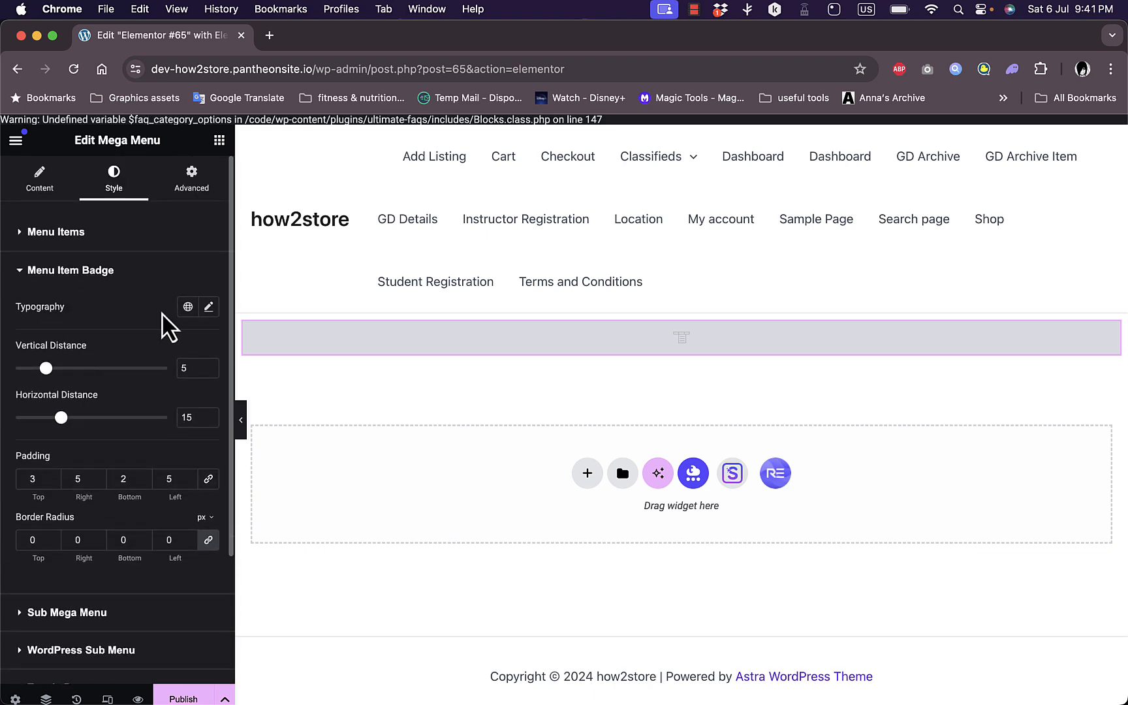
scroll(104, 376, "down", 5)
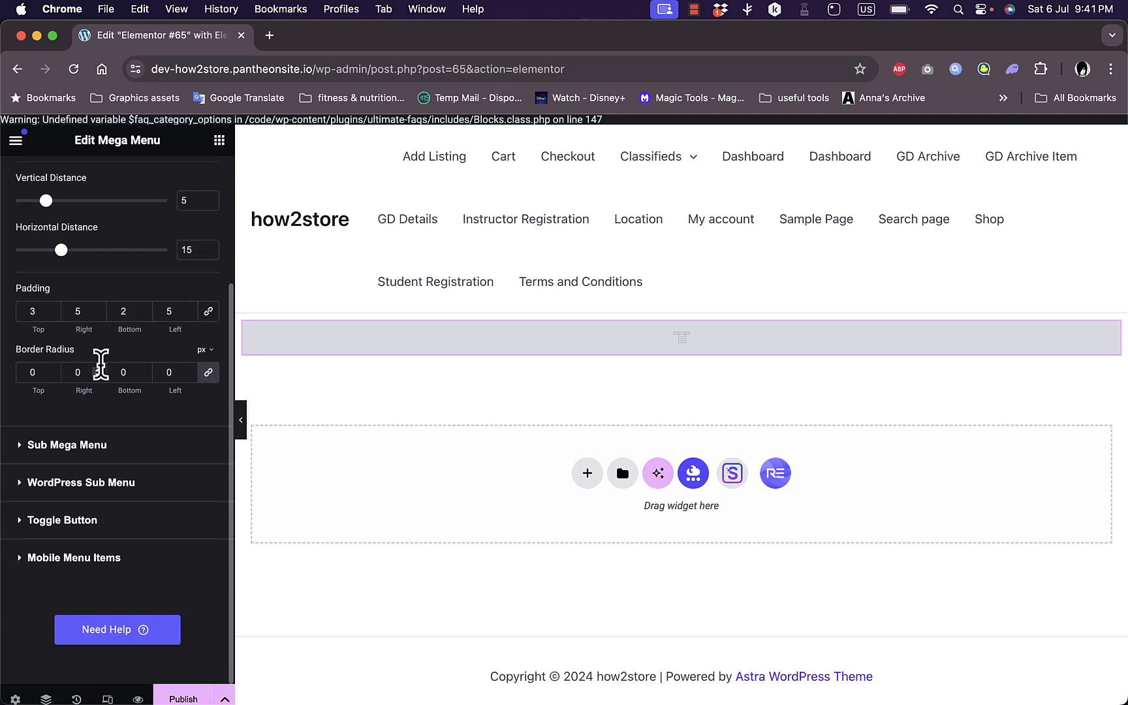
Examine the Sub Mega Menu styling options for background, box shadow and border
left_click(41, 444)
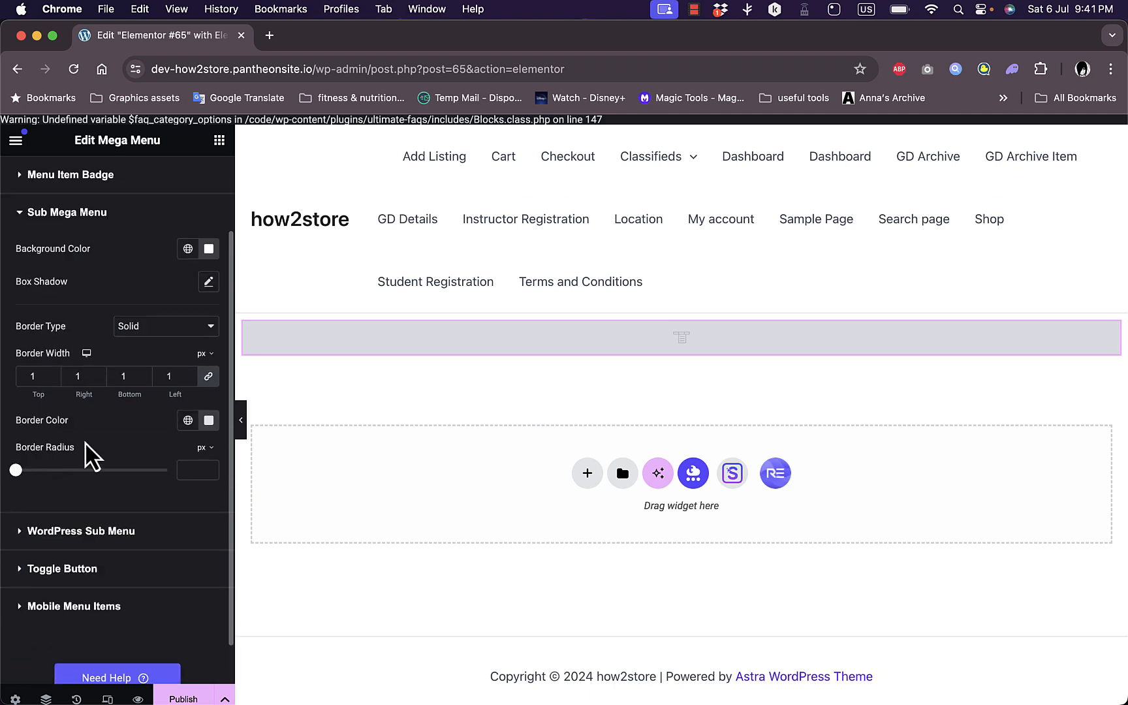
scroll(92, 456, "down", 1)
scroll(86, 442, "up", 2)
scroll(142, 327, "down", 3)
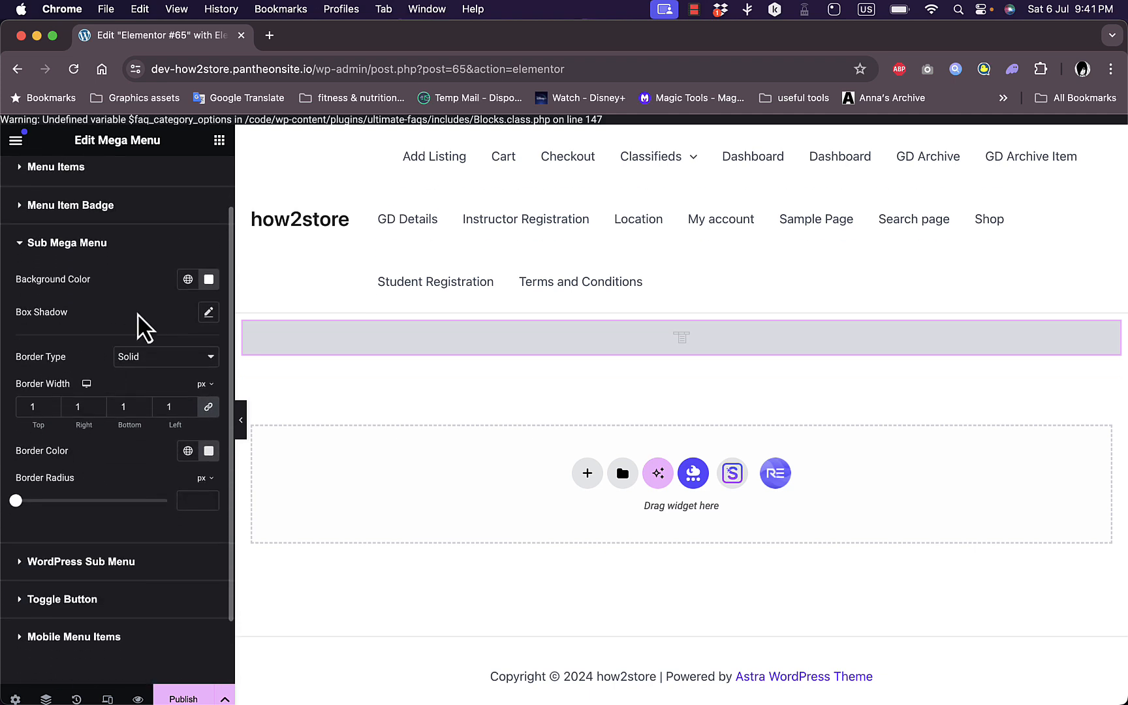
scroll(108, 333, "up", 2)
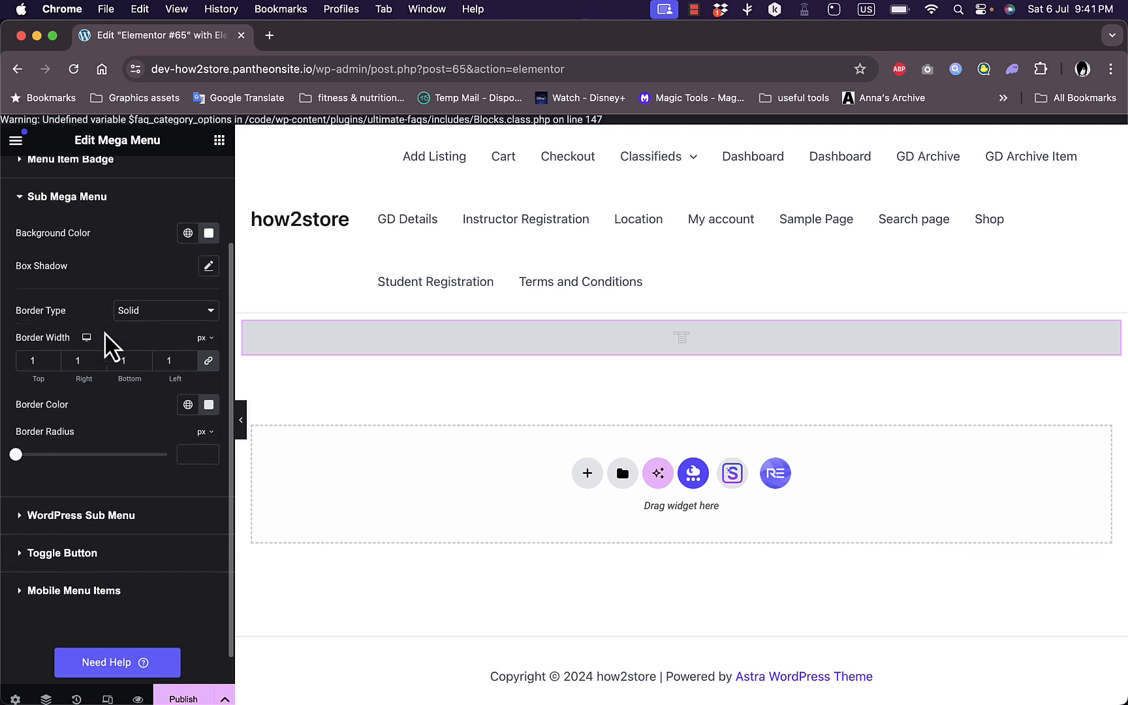
scroll(118, 287, "up", 2)
scroll(118, 290, "down", 4)
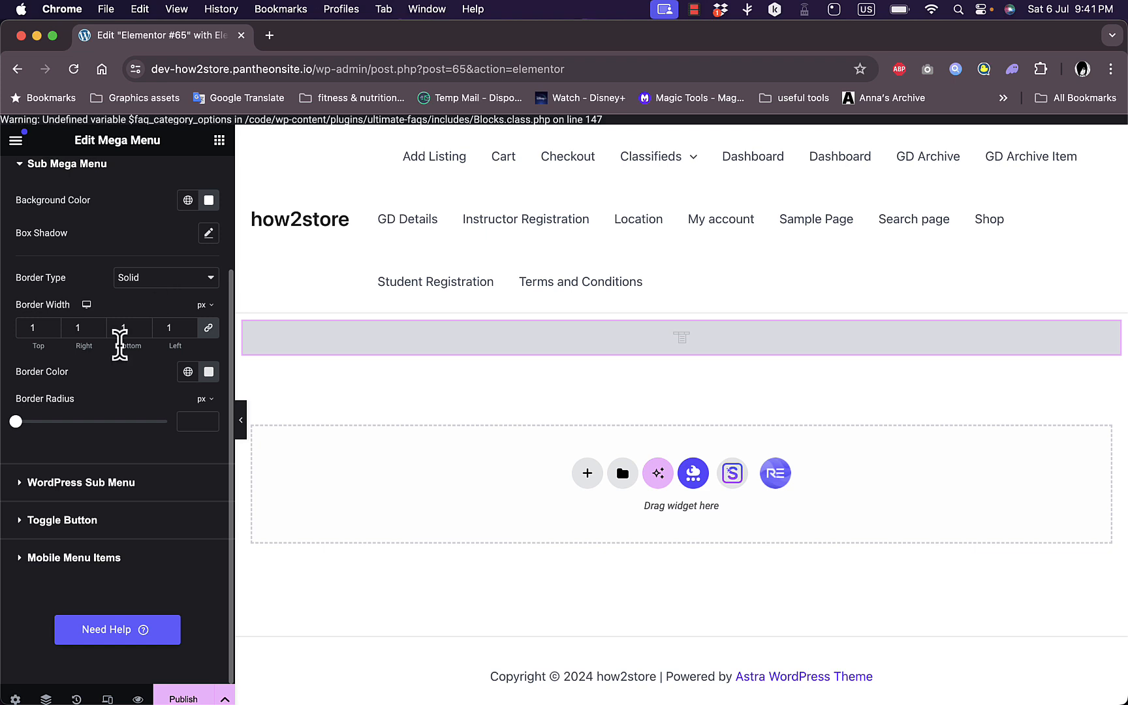
Examine the WordPress Sub Menu styling options for colors, padding, item divider and border
left_click(23, 490)
scroll(96, 446, "down", 3)
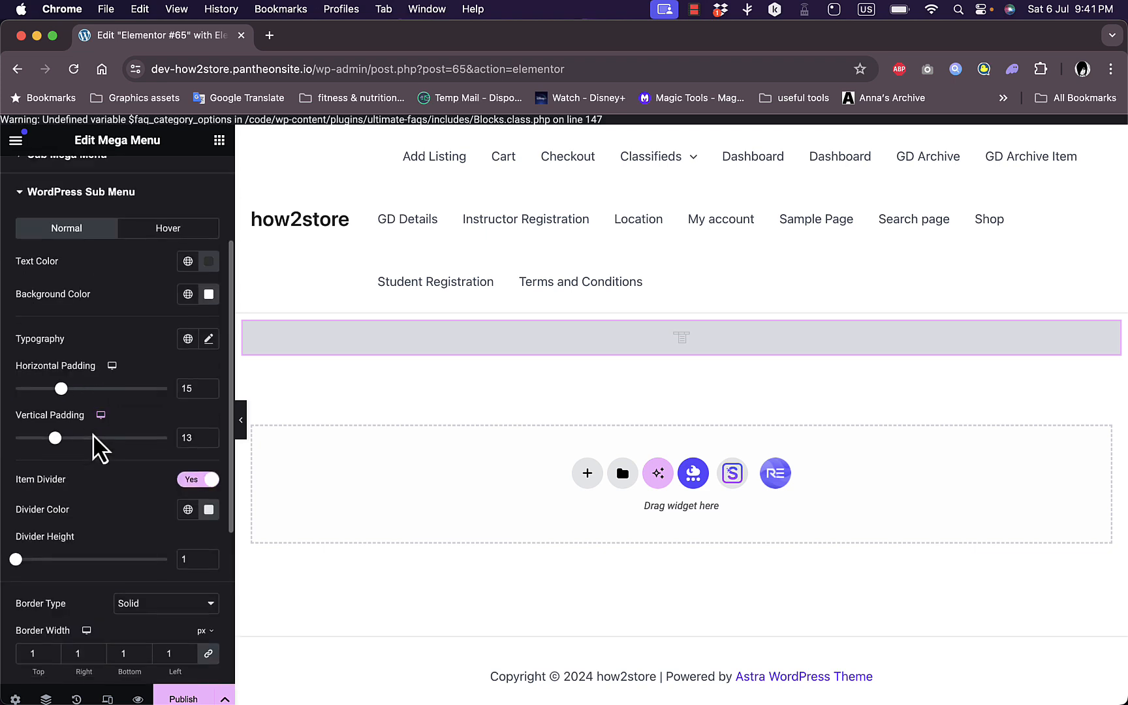
scroll(96, 441, "down", 1)
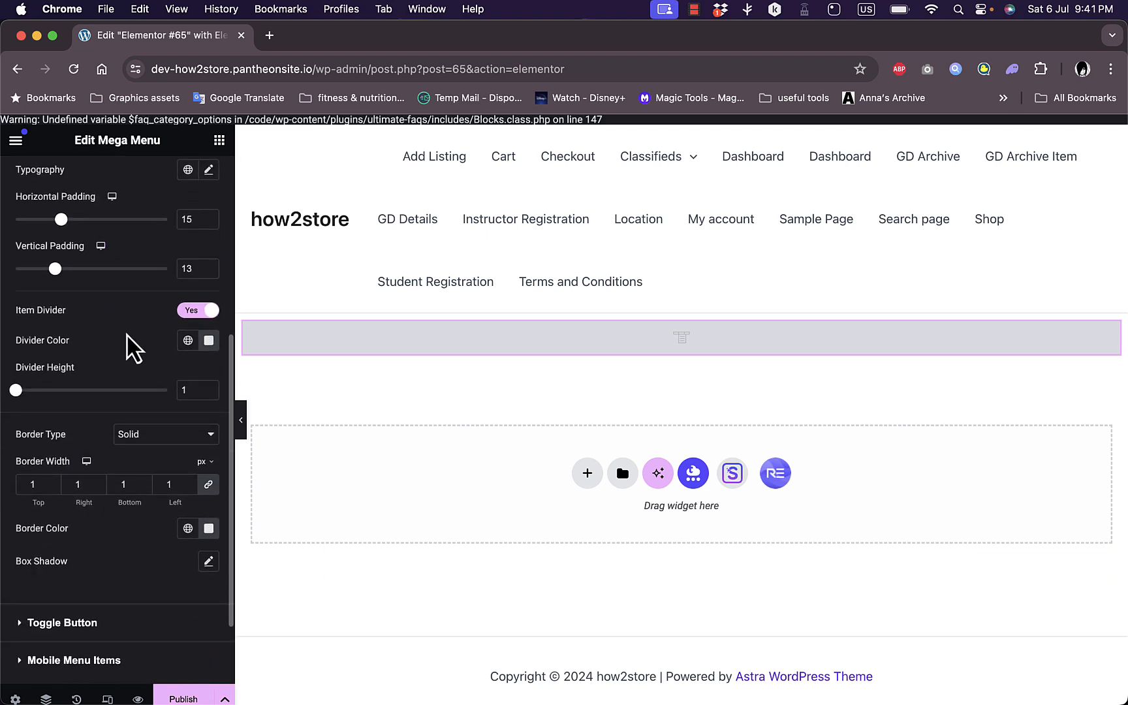
scroll(130, 345, "down", 1)
scroll(130, 346, "down", 1)
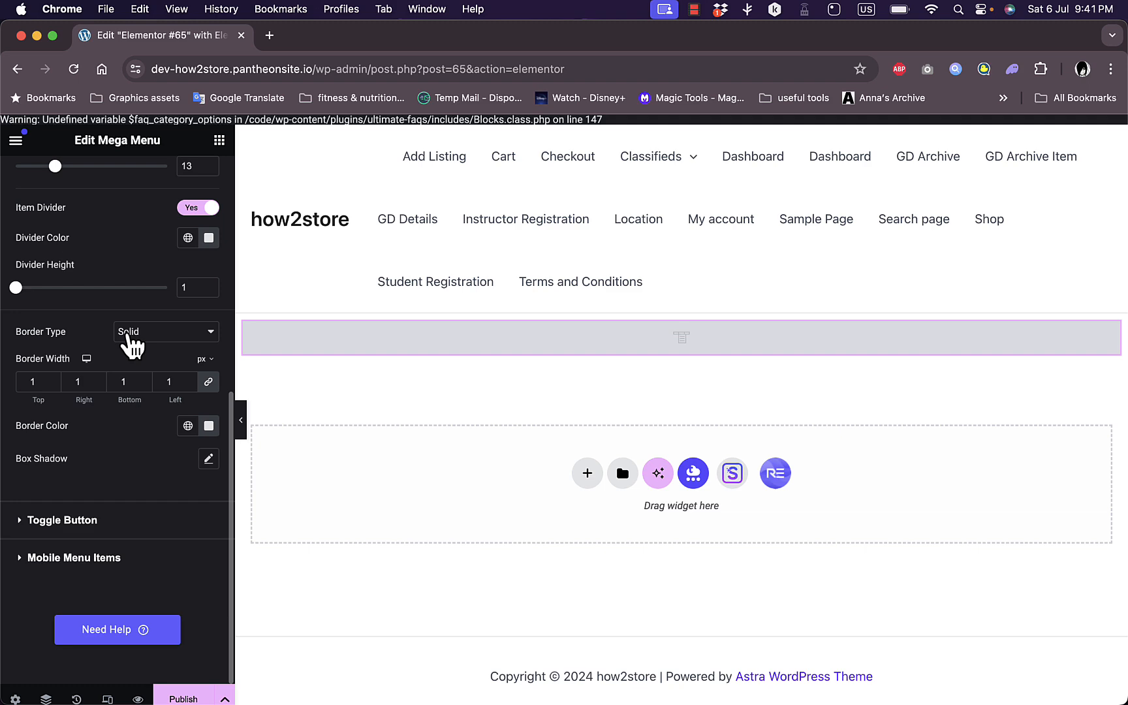
Examine the styling options for the Toggle Button and the Mobile Menu Items
left_click(20, 519)
scroll(98, 503, "down", 3)
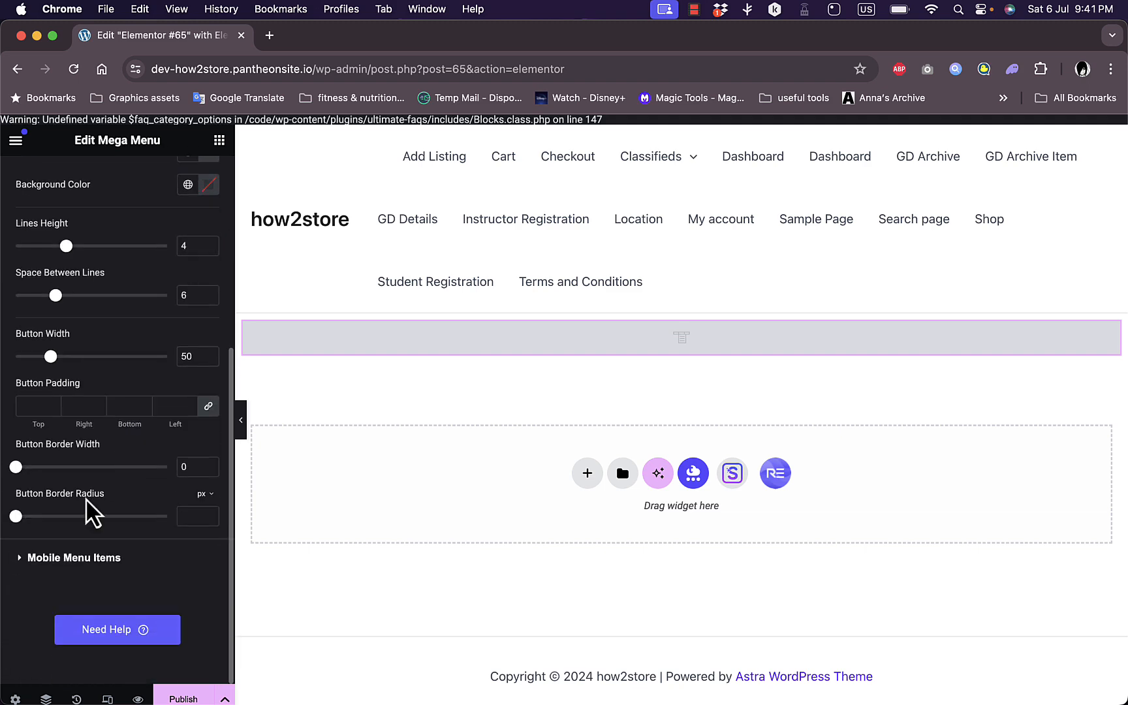
left_click(20, 558)
scroll(86, 466, "down", 5)
scroll(85, 466, "up", 8)
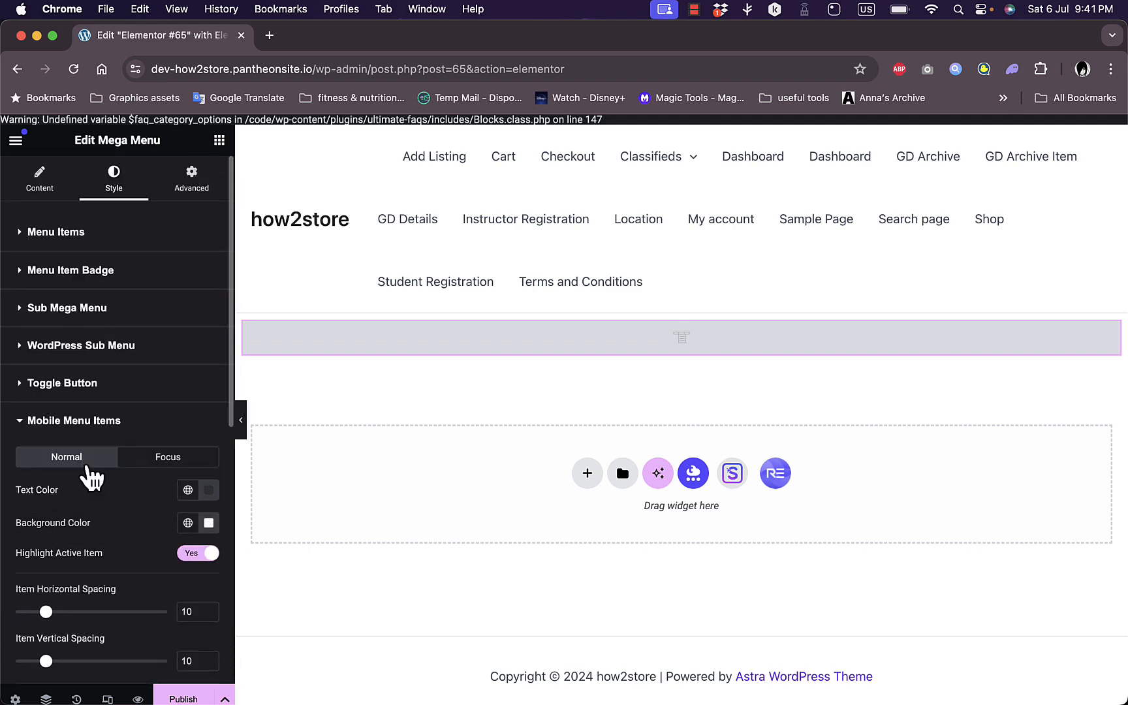
Look through the Mega Menu widget's advanced layout settings and its further advanced sections
left_click(189, 183)
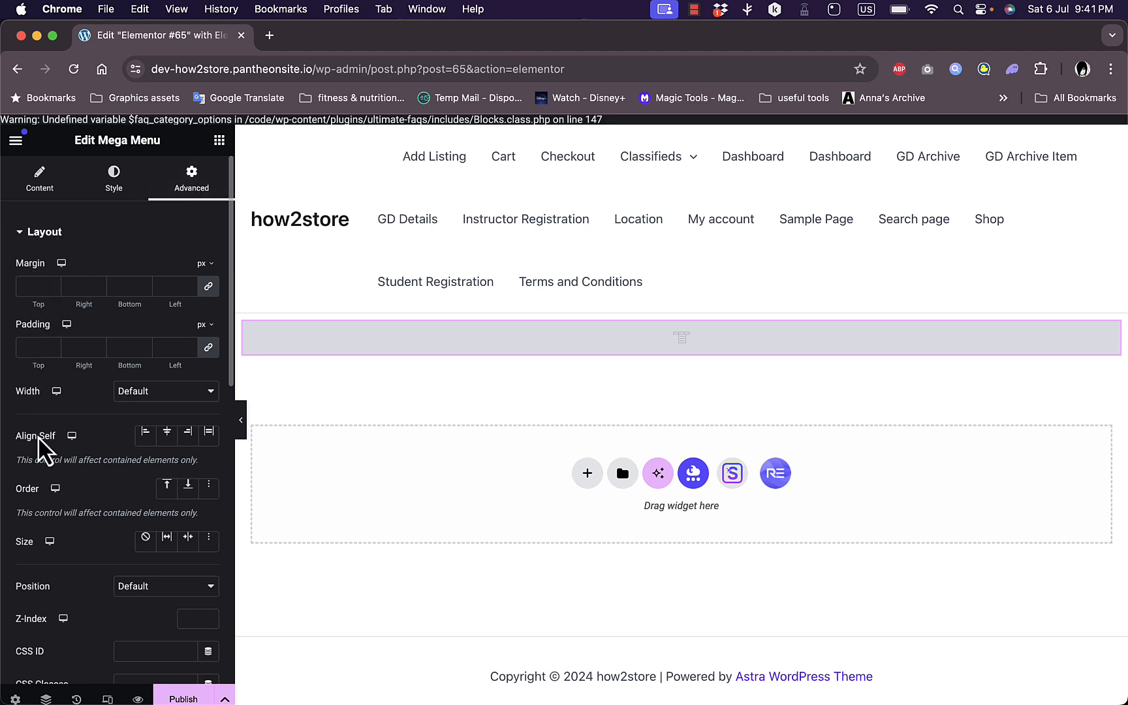
scroll(96, 449, "down", 5)
scroll(95, 440, "down", 8)
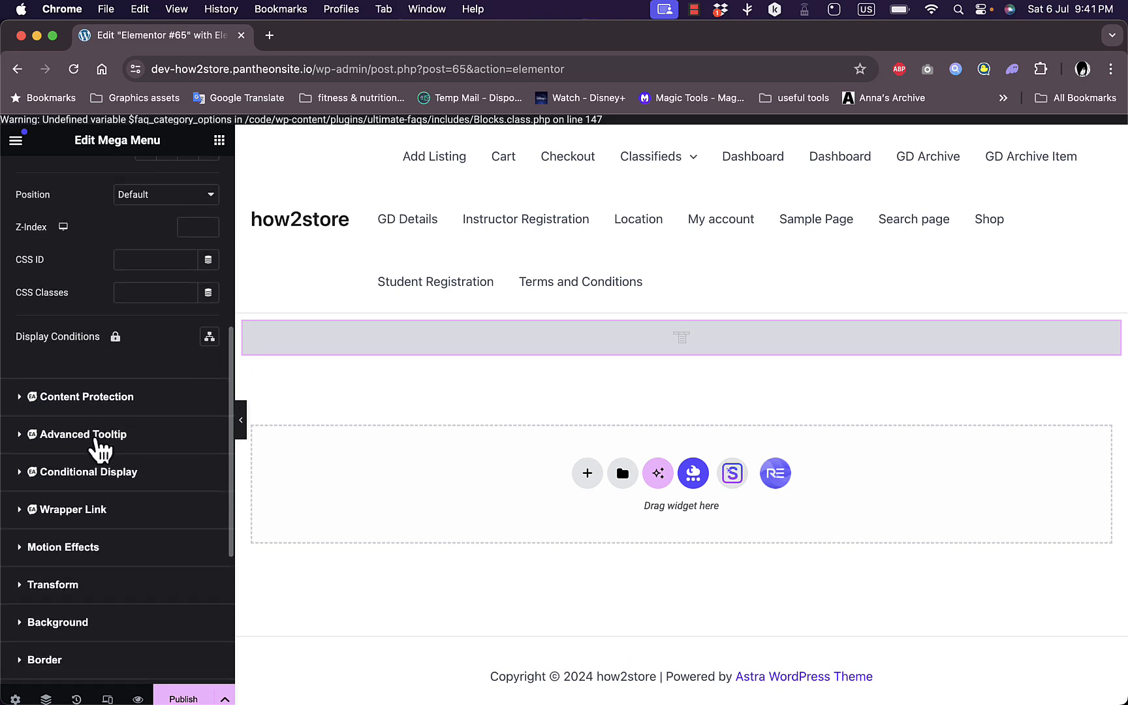
scroll(98, 449, "up", 12)
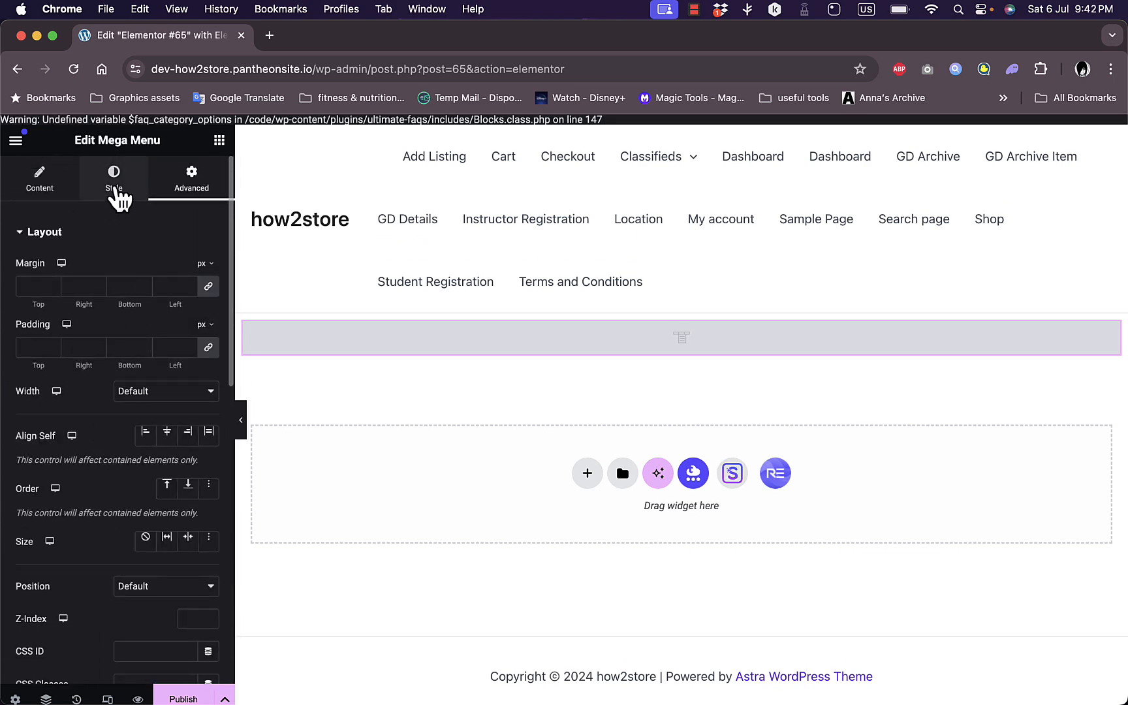
Review the Mega Menu widget's content, style and advanced settings once more, ending on the content settings
left_click(69, 191)
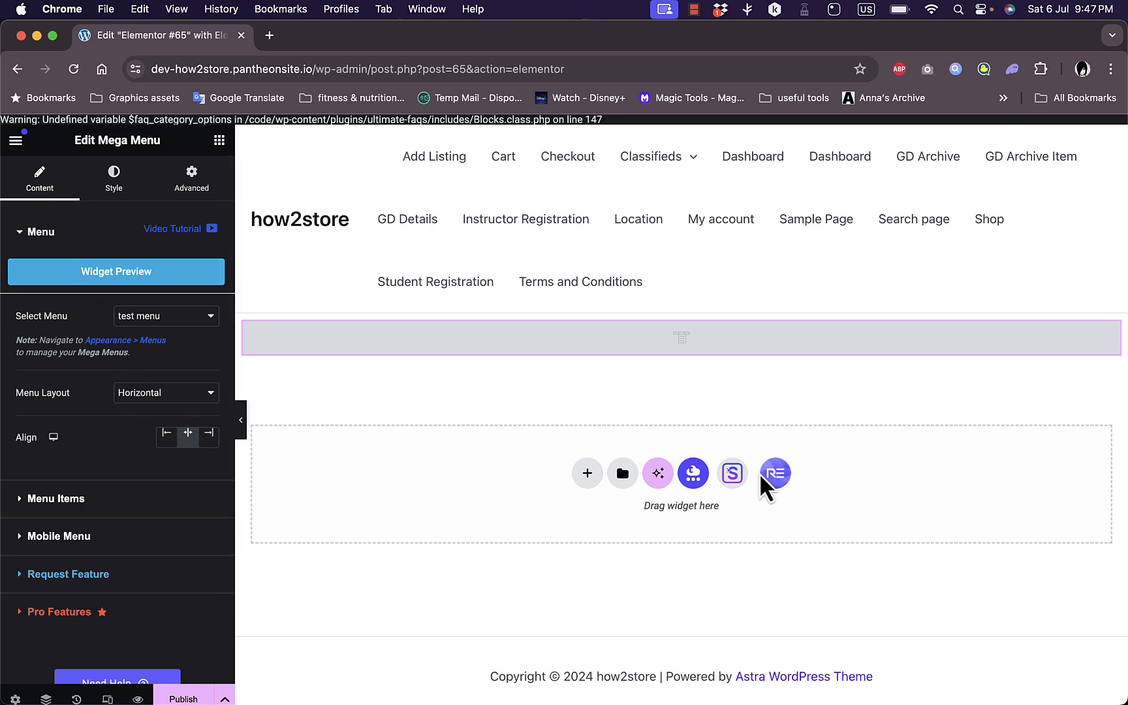
scroll(204, 387, "down", 2)
scroll(210, 385, "up", 2)
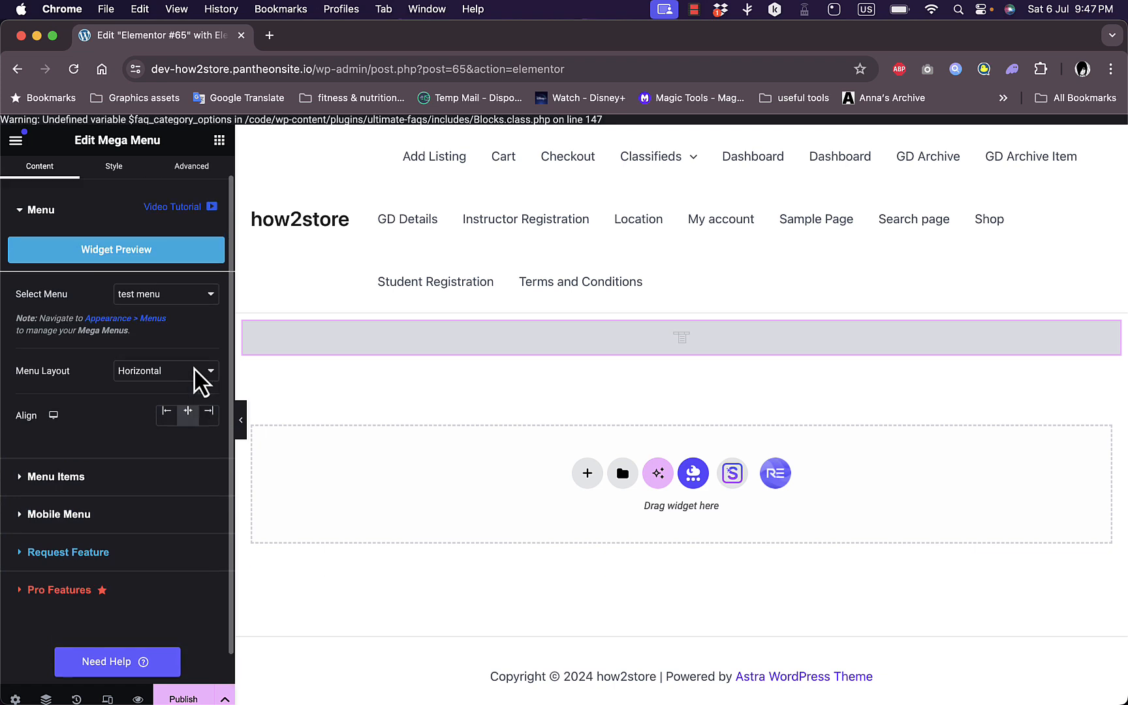
left_click(98, 176)
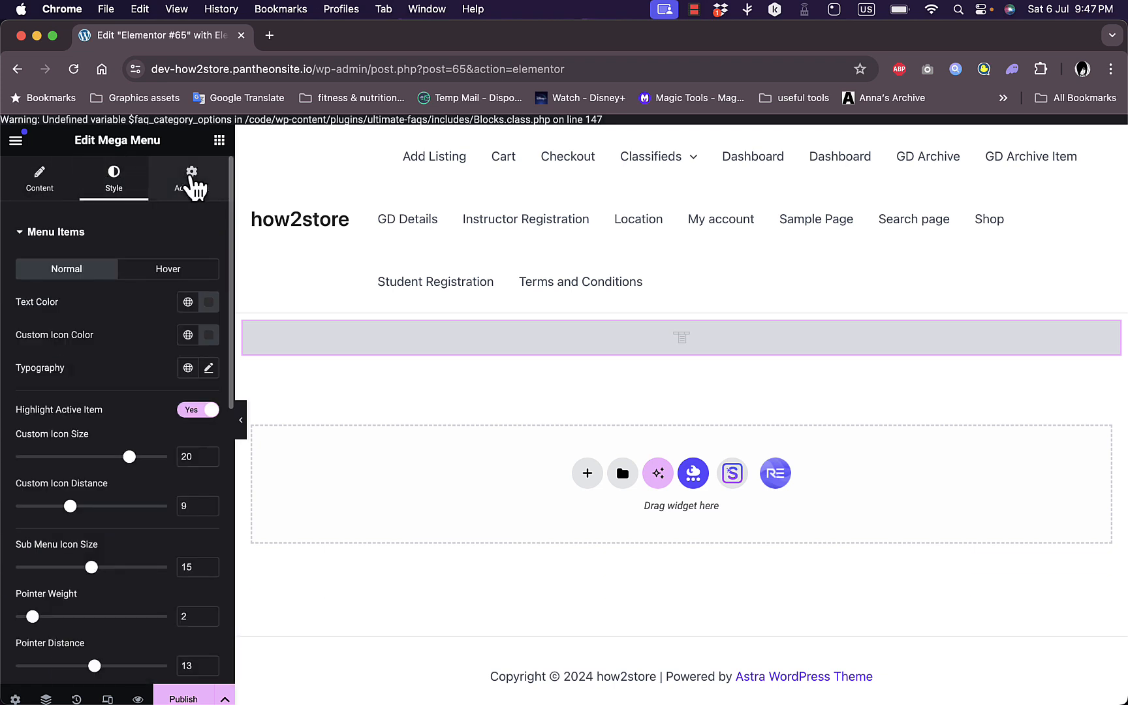
left_click(39, 181)
scroll(85, 417, "down", 2)
scroll(85, 431, "up", 2)
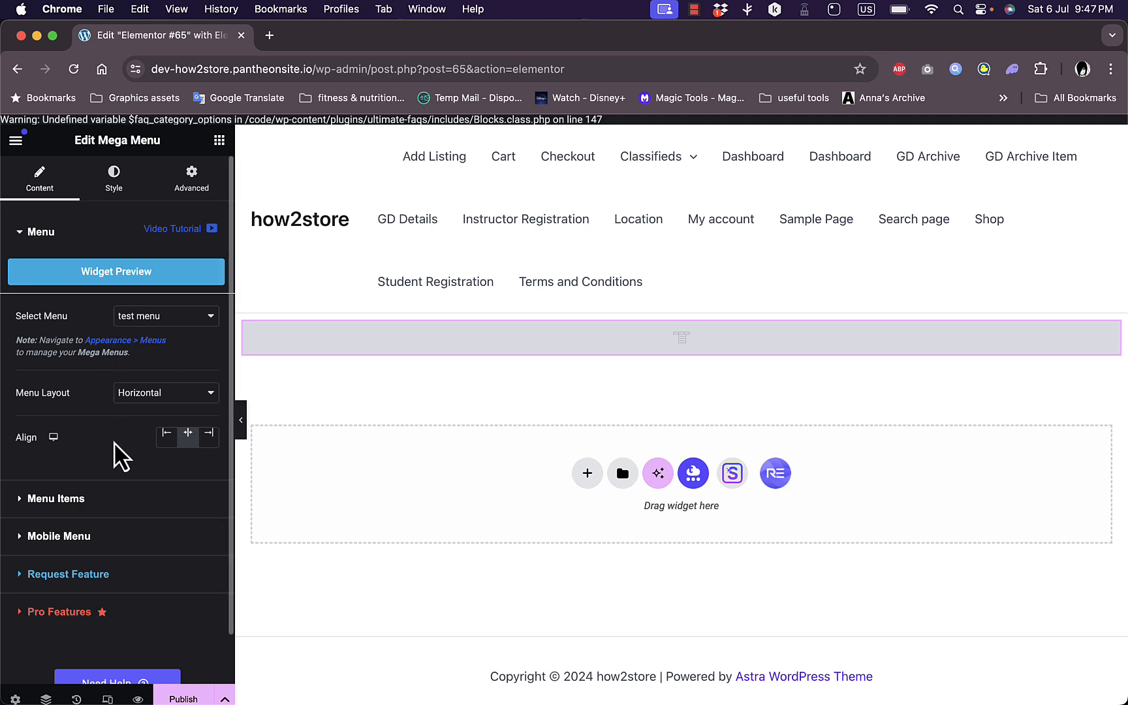
left_click(113, 182)
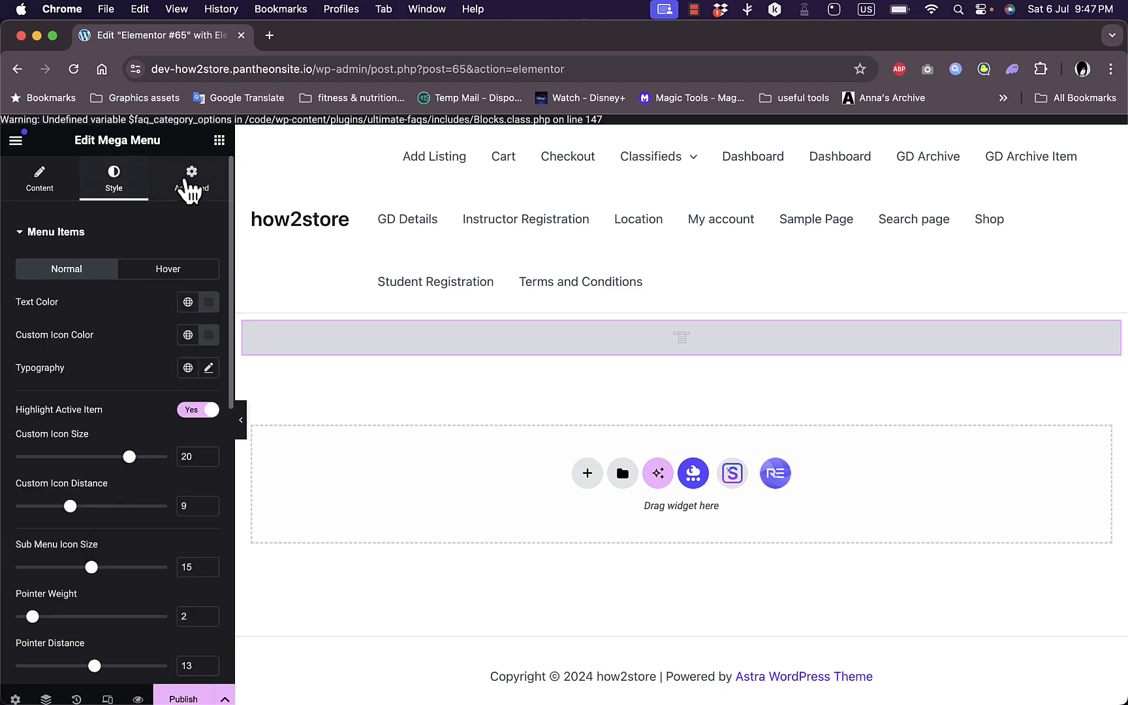
left_click(189, 181)
left_click(39, 178)
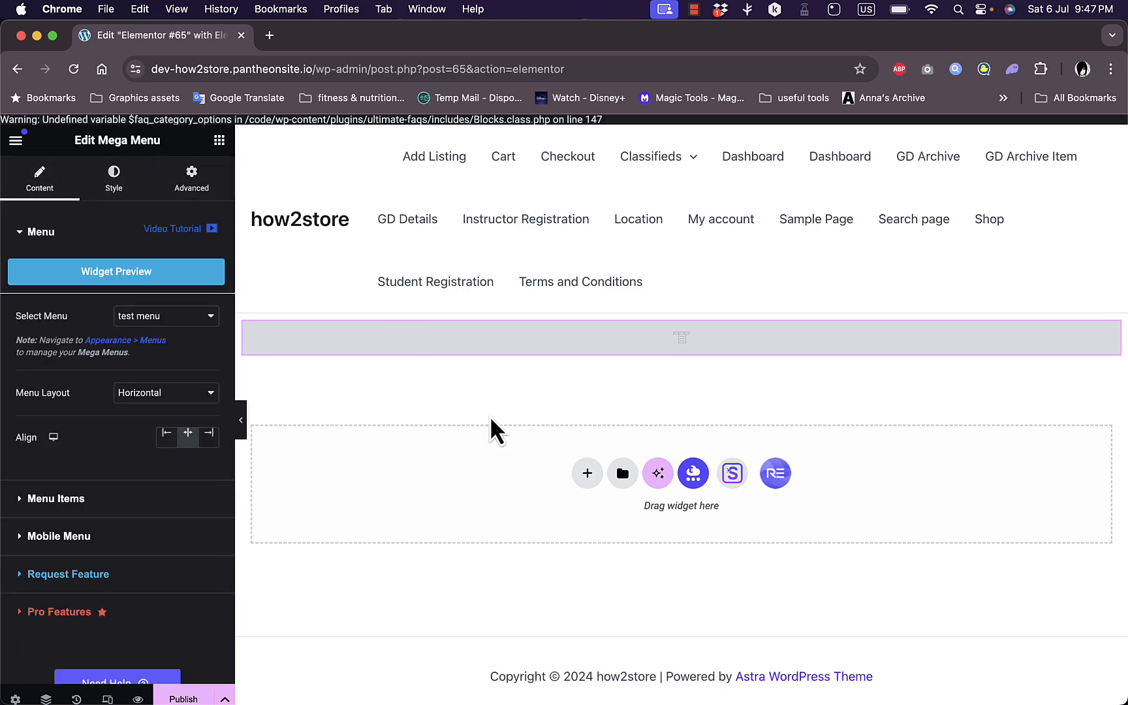